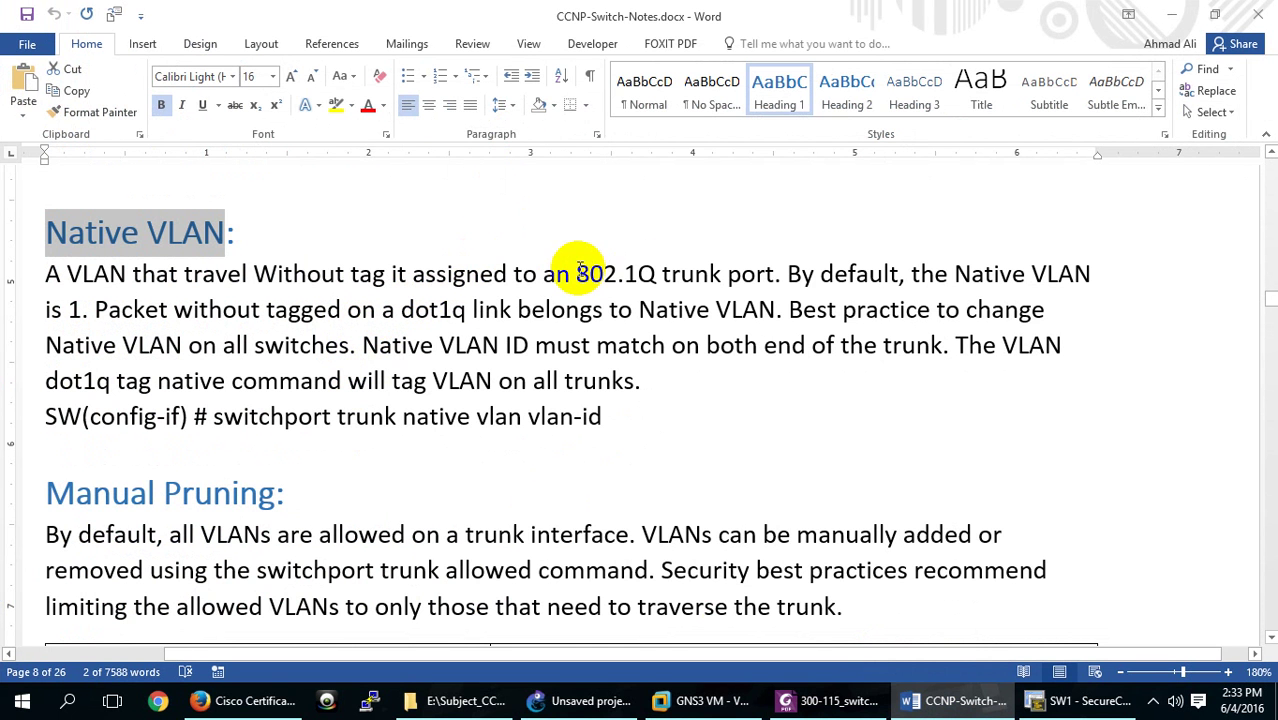
Step: Highlight '802.1Q trunk' and 'without tagged' in the Native VLAN notes, then show the desktop
drag(574, 272, 722, 268)
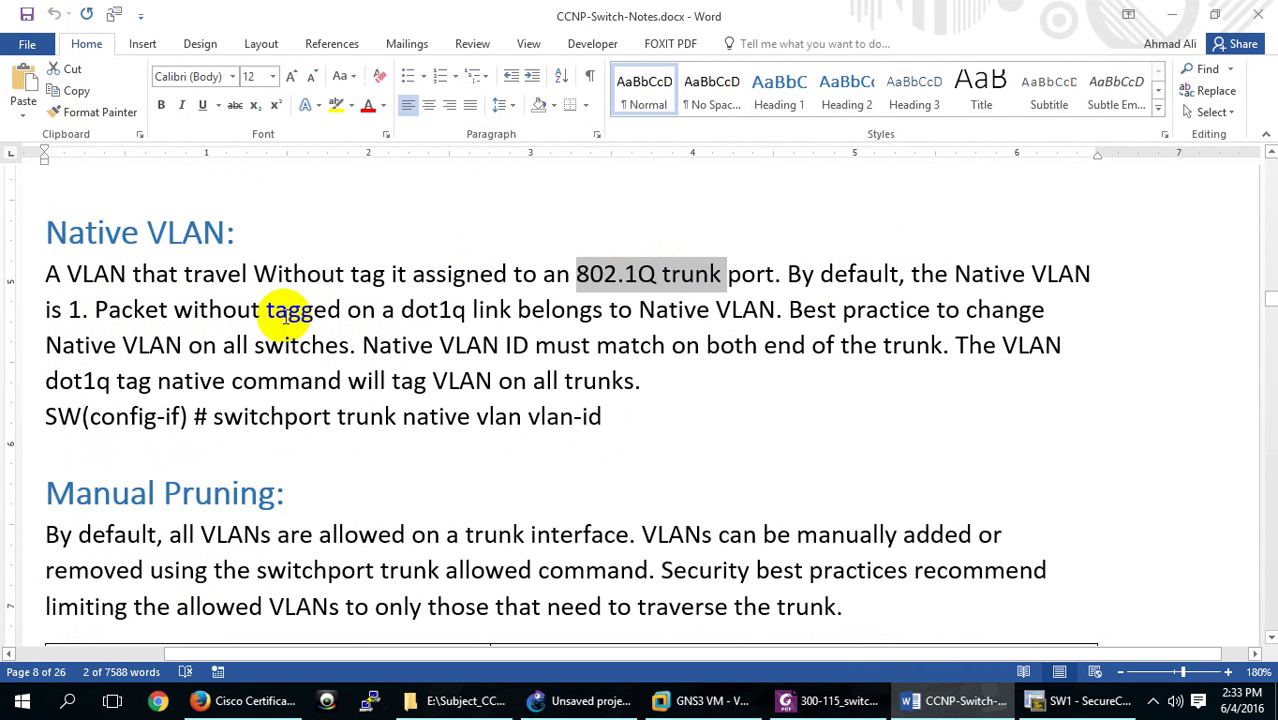
drag(378, 311, 178, 311)
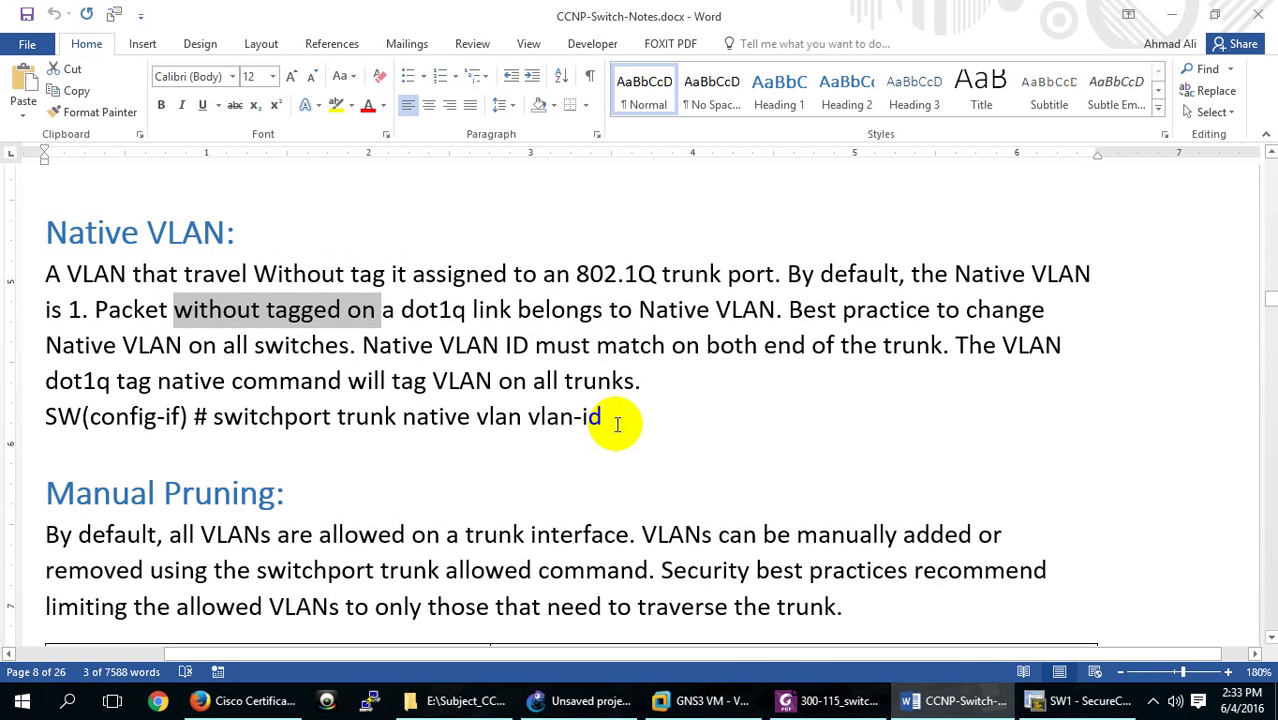
key(super+d)
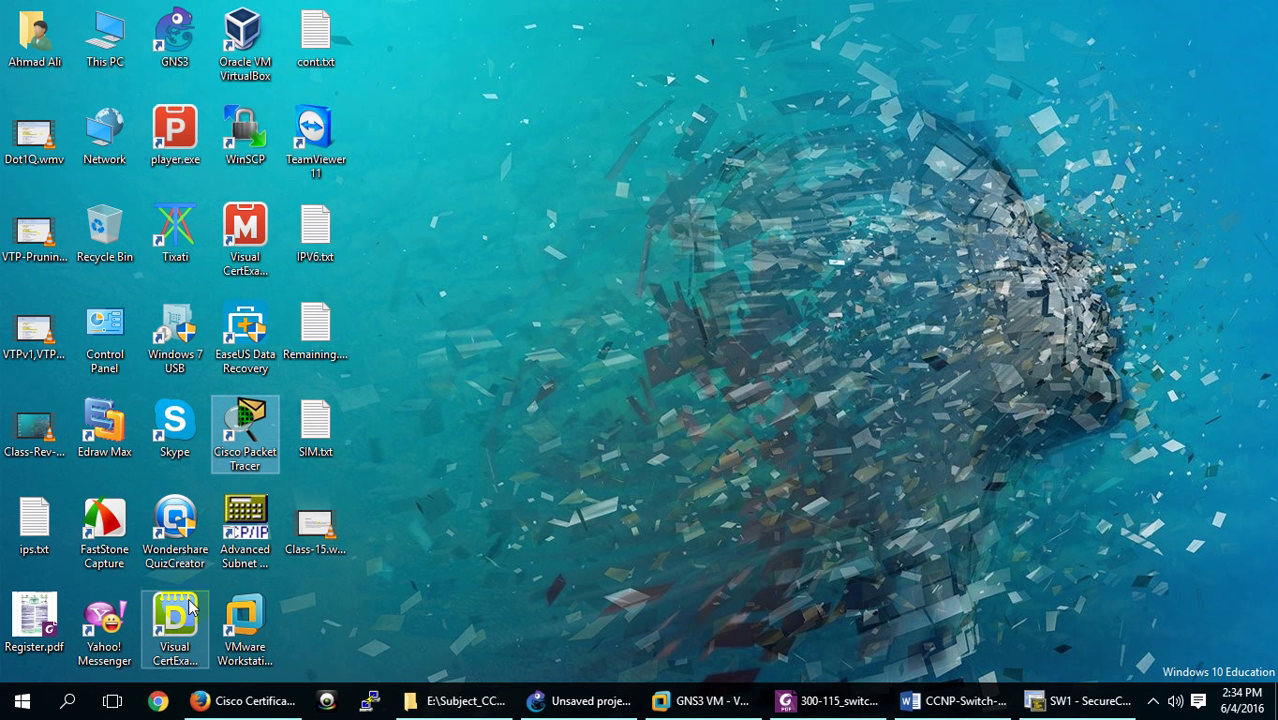
Step: Launch Packet Tracer, open saves\CCNP\Blank-NativeVLAN.pkt and maximize the window
double_click(243, 435)
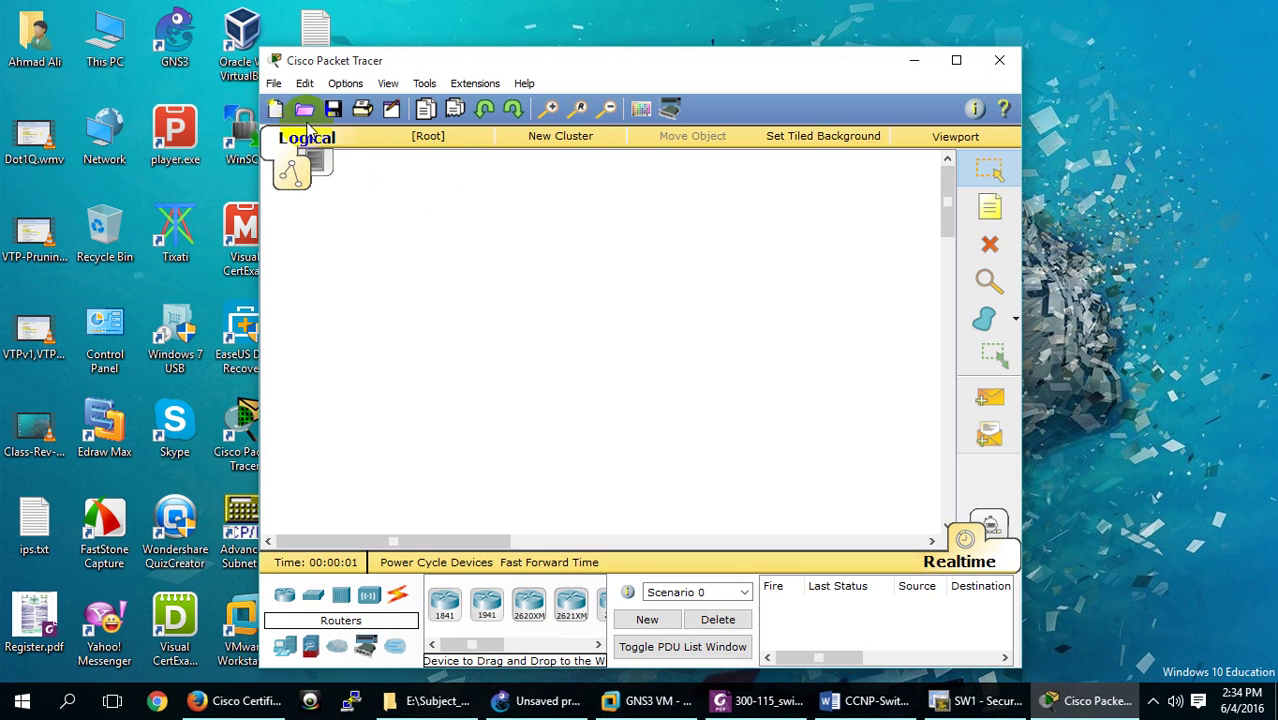
click(305, 112)
double_click(477, 210)
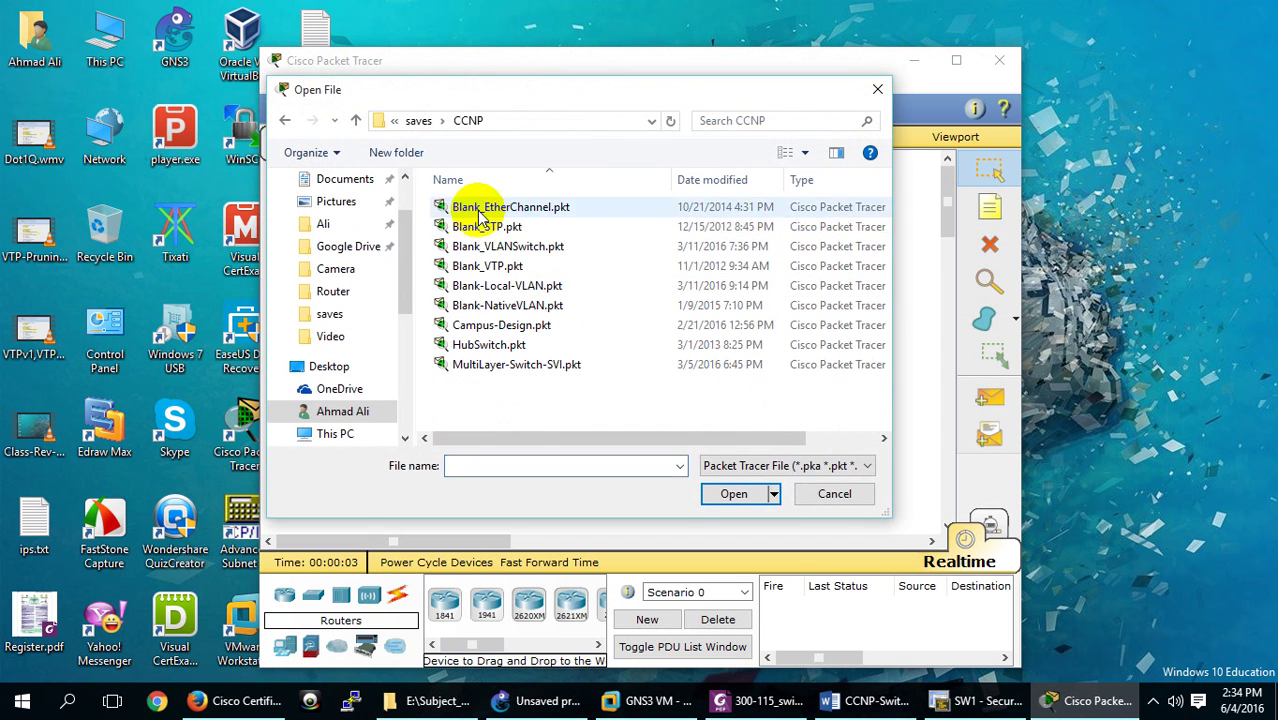
double_click(510, 306)
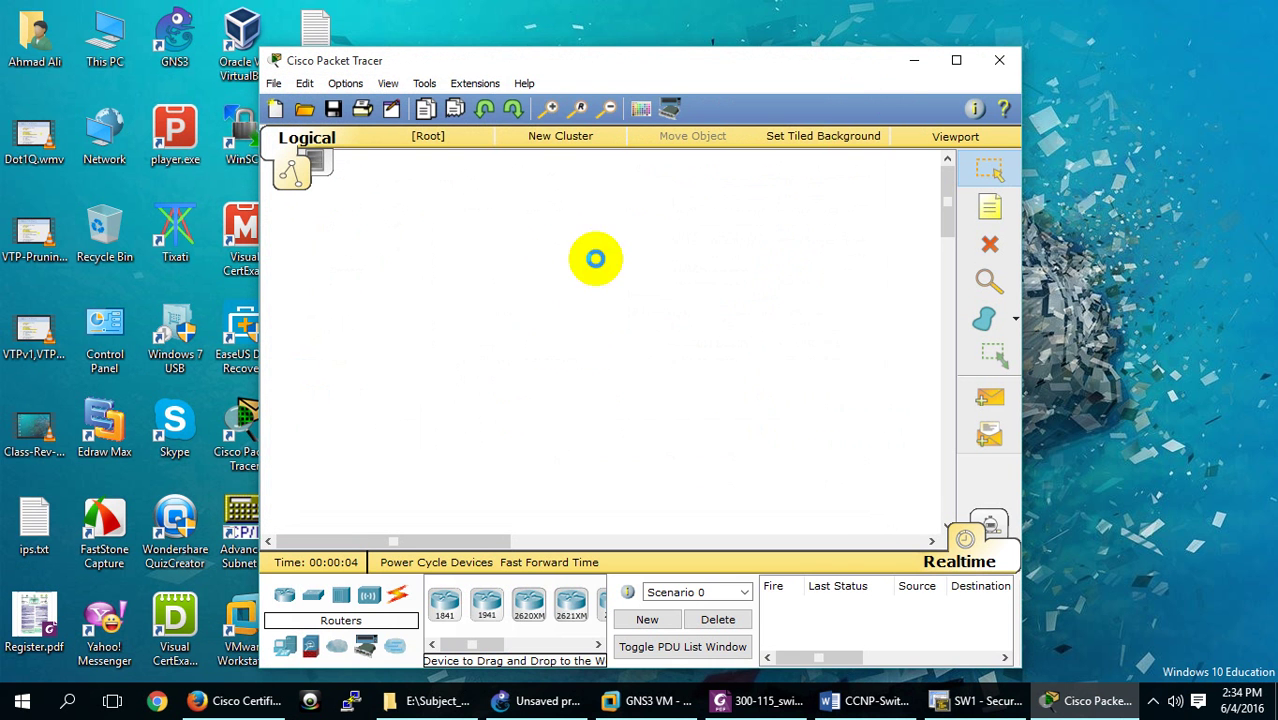
Step: Switch the workspace to Simulation mode and hide the simulation panel
click(955, 58)
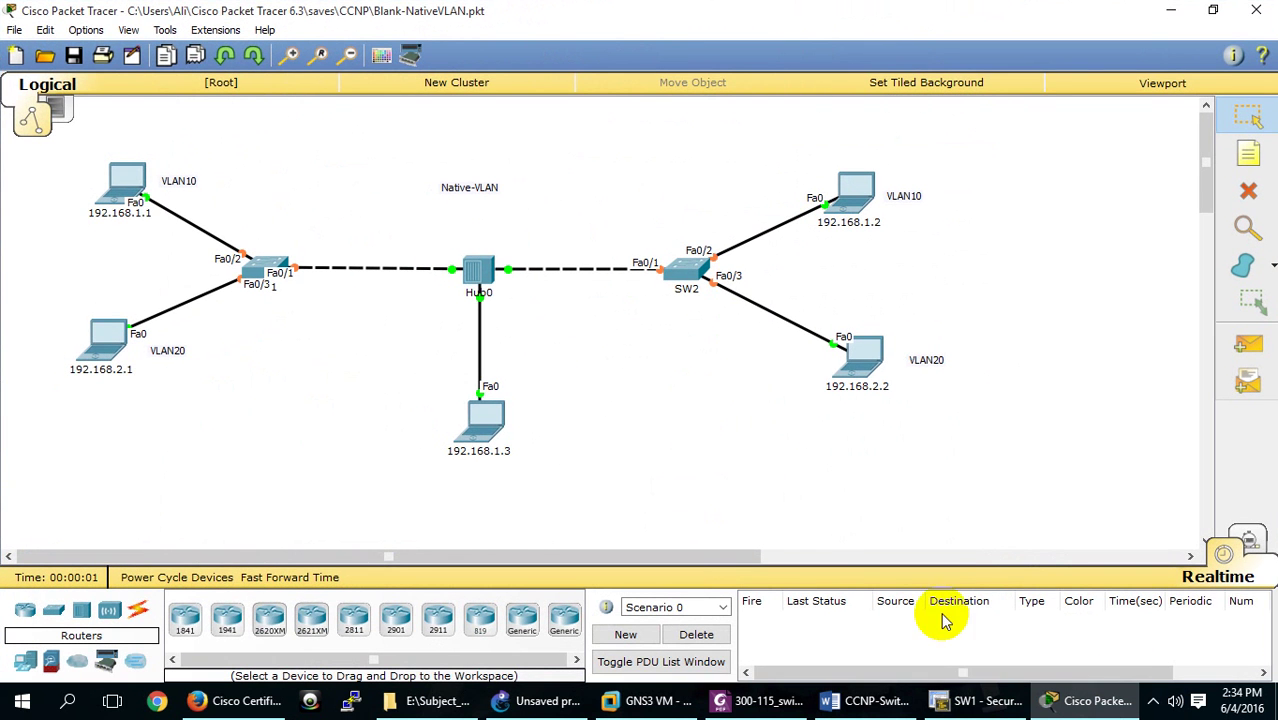
click(1247, 541)
click(1125, 578)
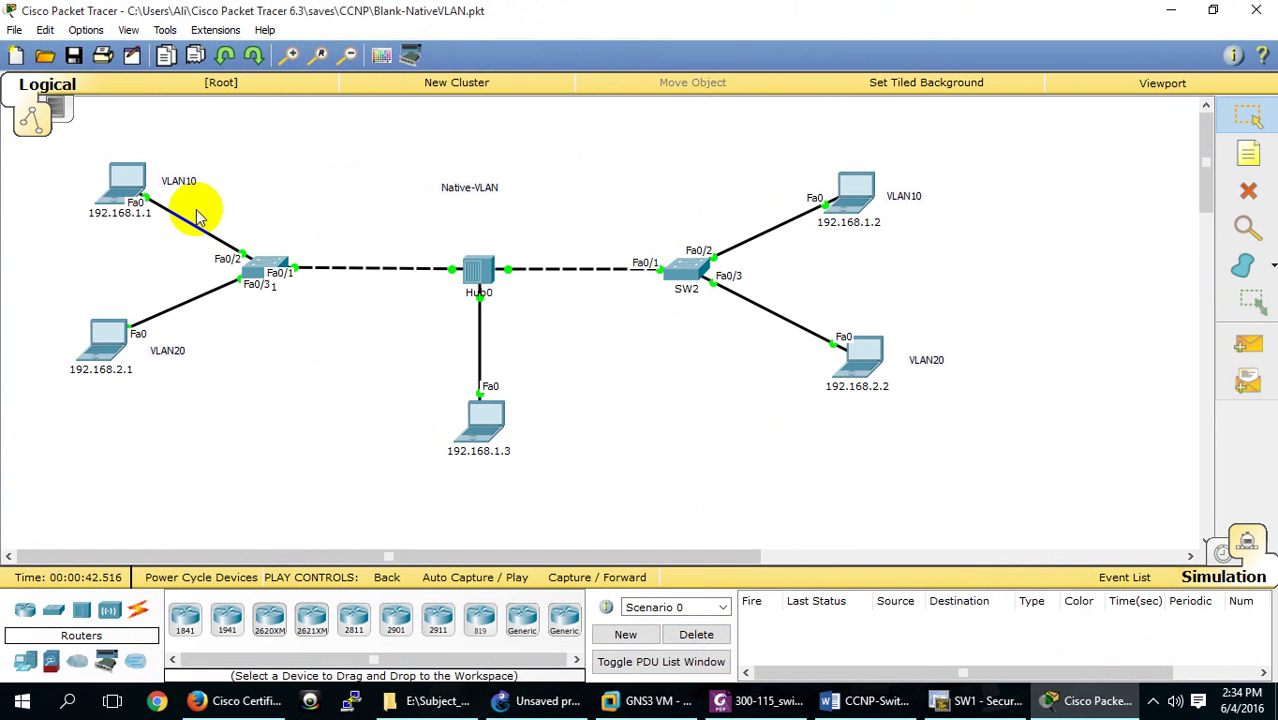
Step: Step a simple PDU from 192.168.1.3 to 192.168.1.1 until it fails, delete it, and open SW1
mouse_move(257, 273)
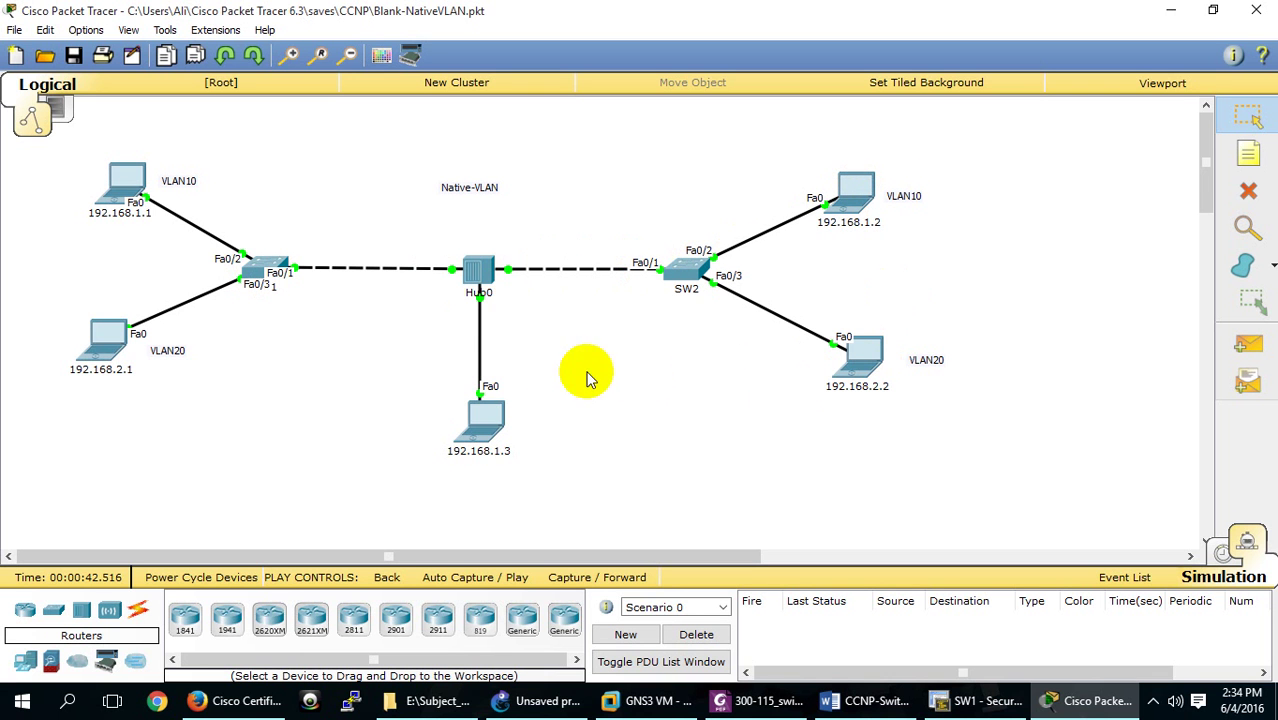
mouse_move(483, 287)
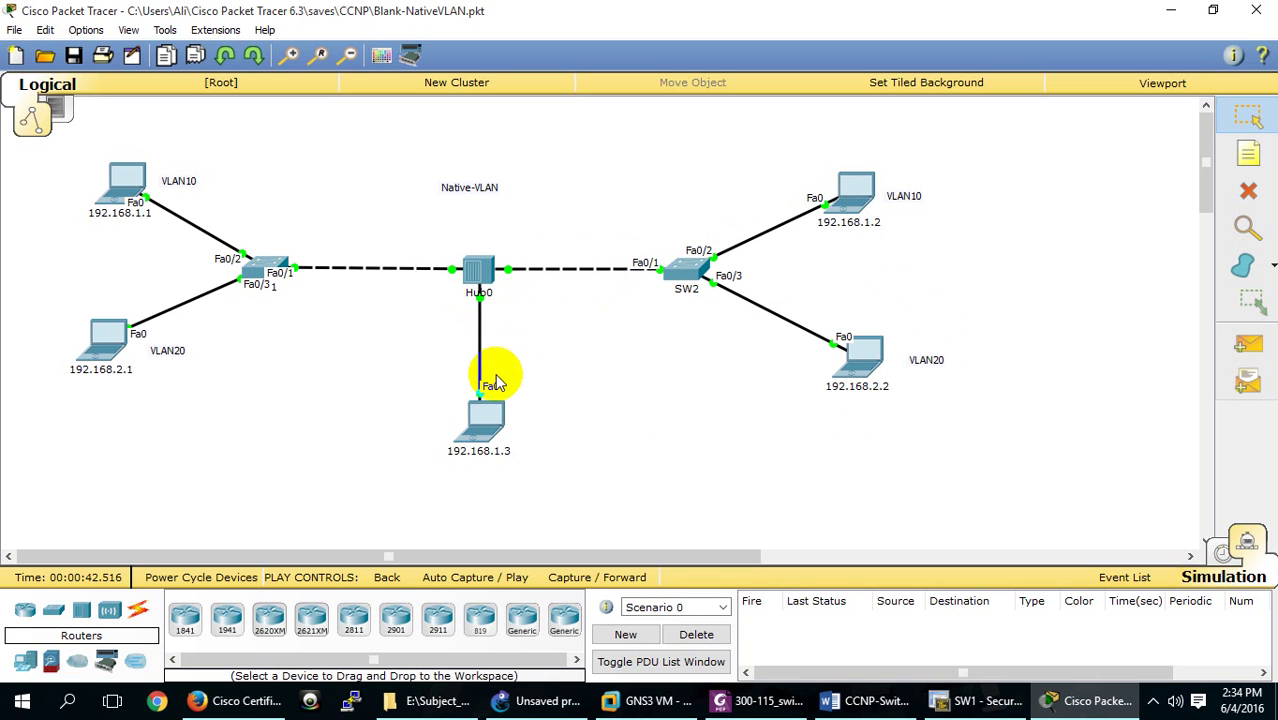
click(1246, 343)
click(480, 425)
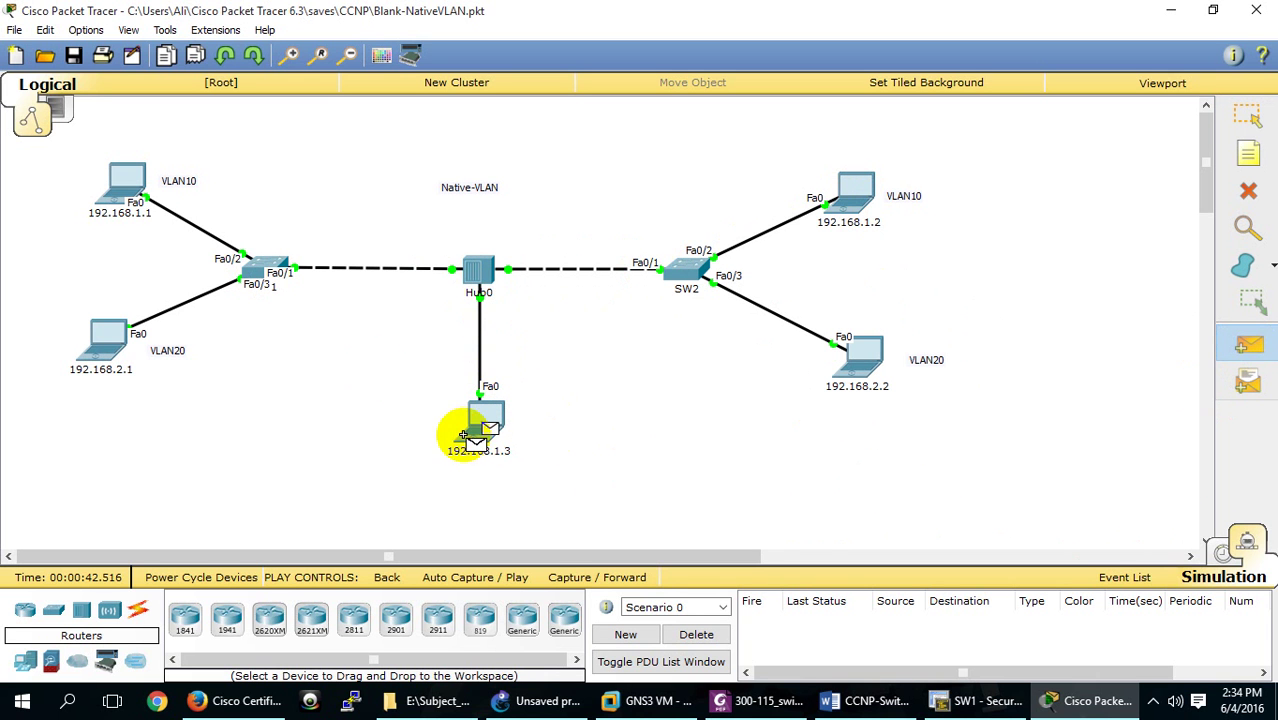
click(118, 185)
click(600, 580)
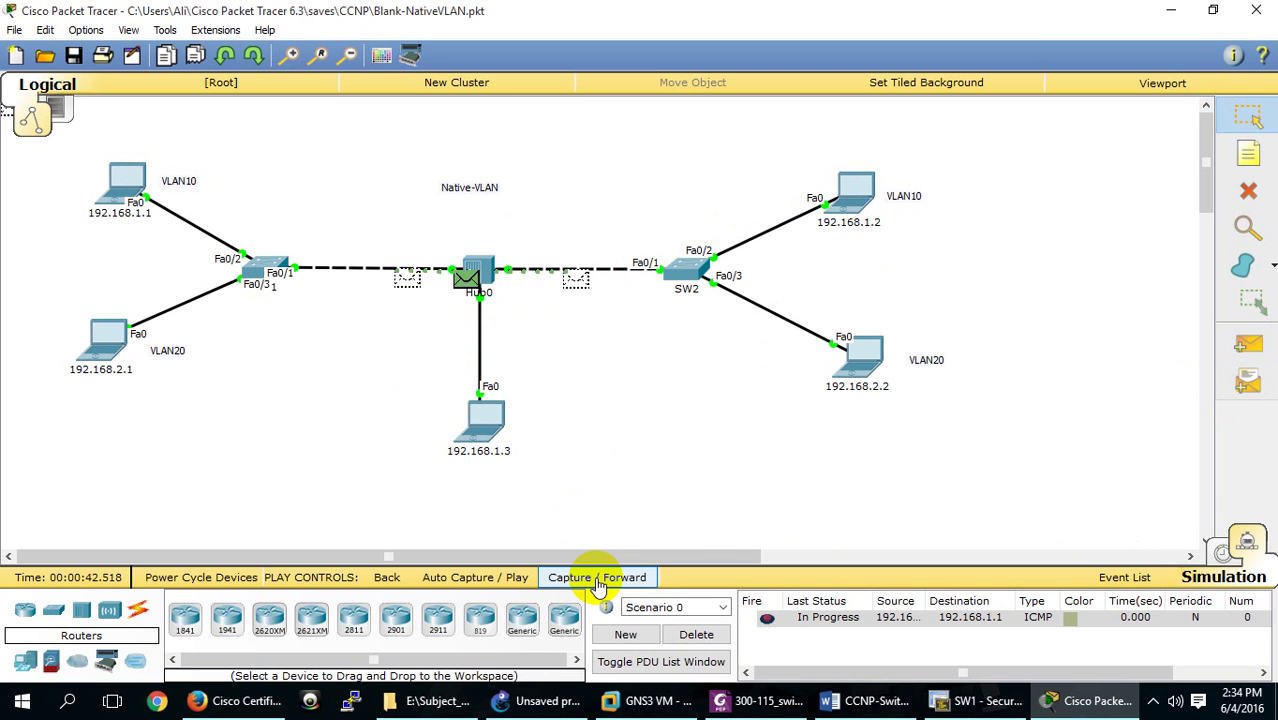
click(598, 578)
click(598, 585)
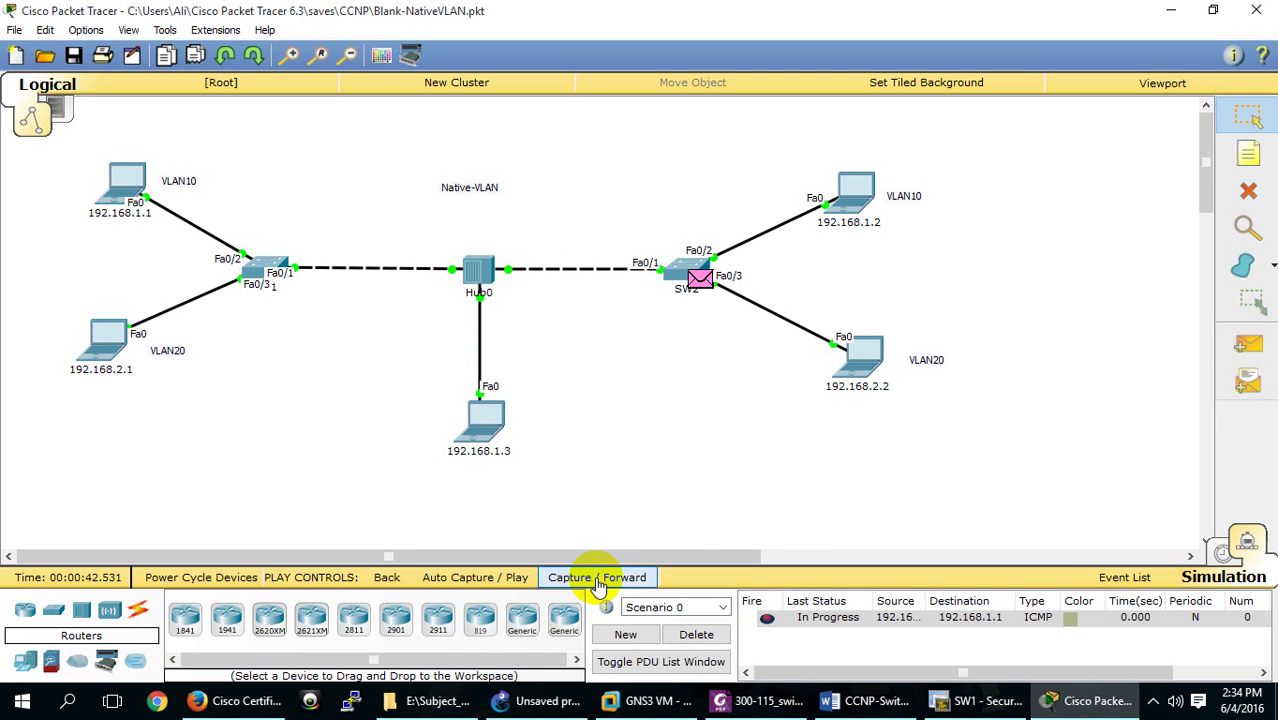
click(598, 580)
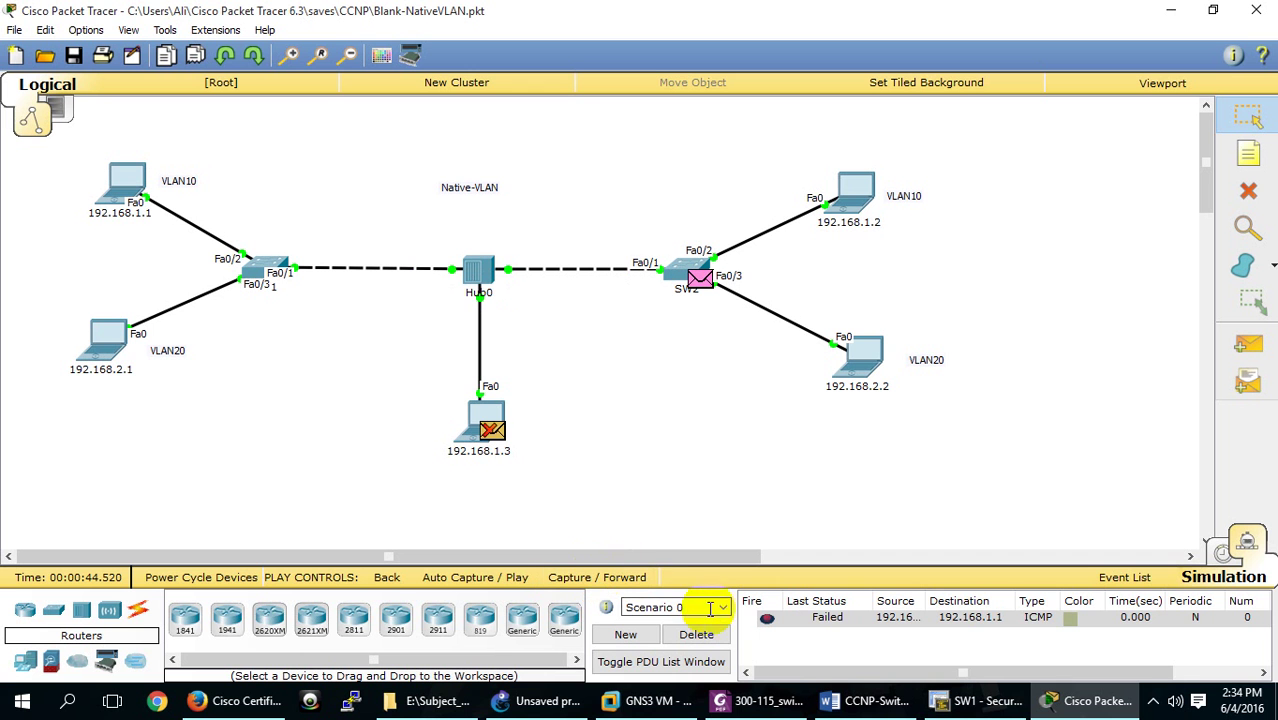
click(697, 636)
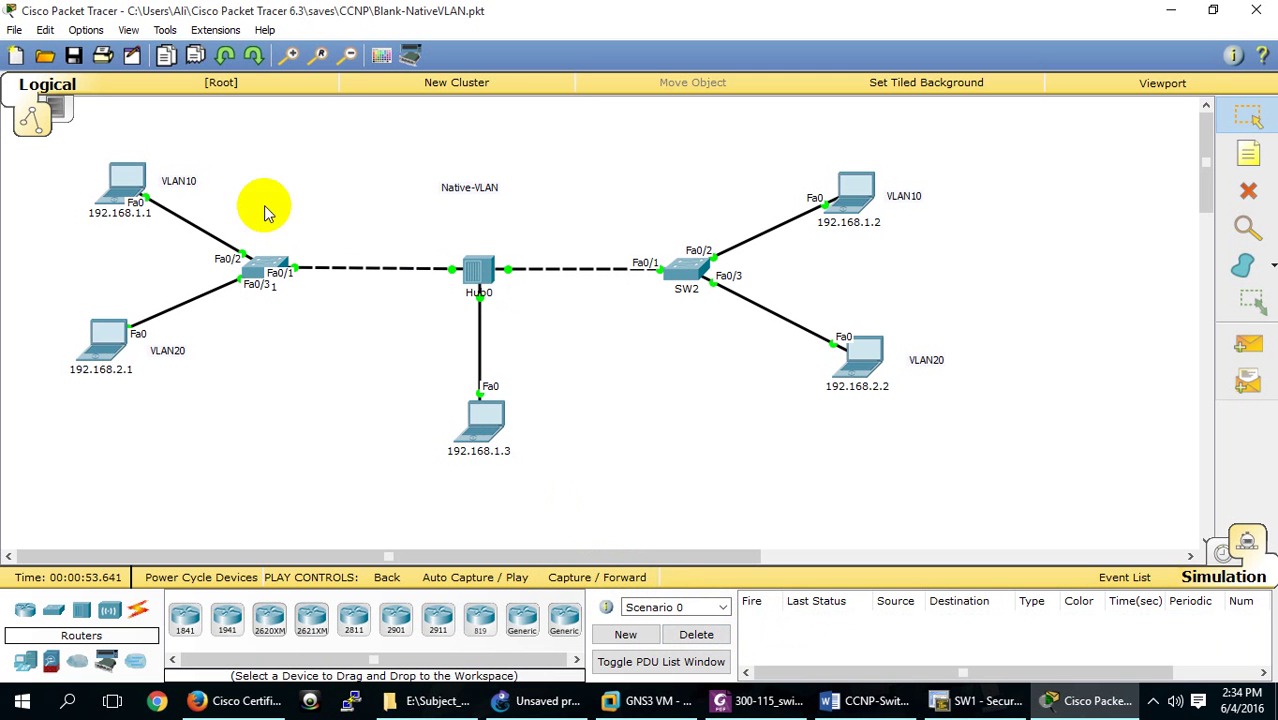
click(258, 263)
Step: In SW1's full-screen CLI, run enable and show interfaces trunk to see native VLAN 1, then close it
click(492, 148)
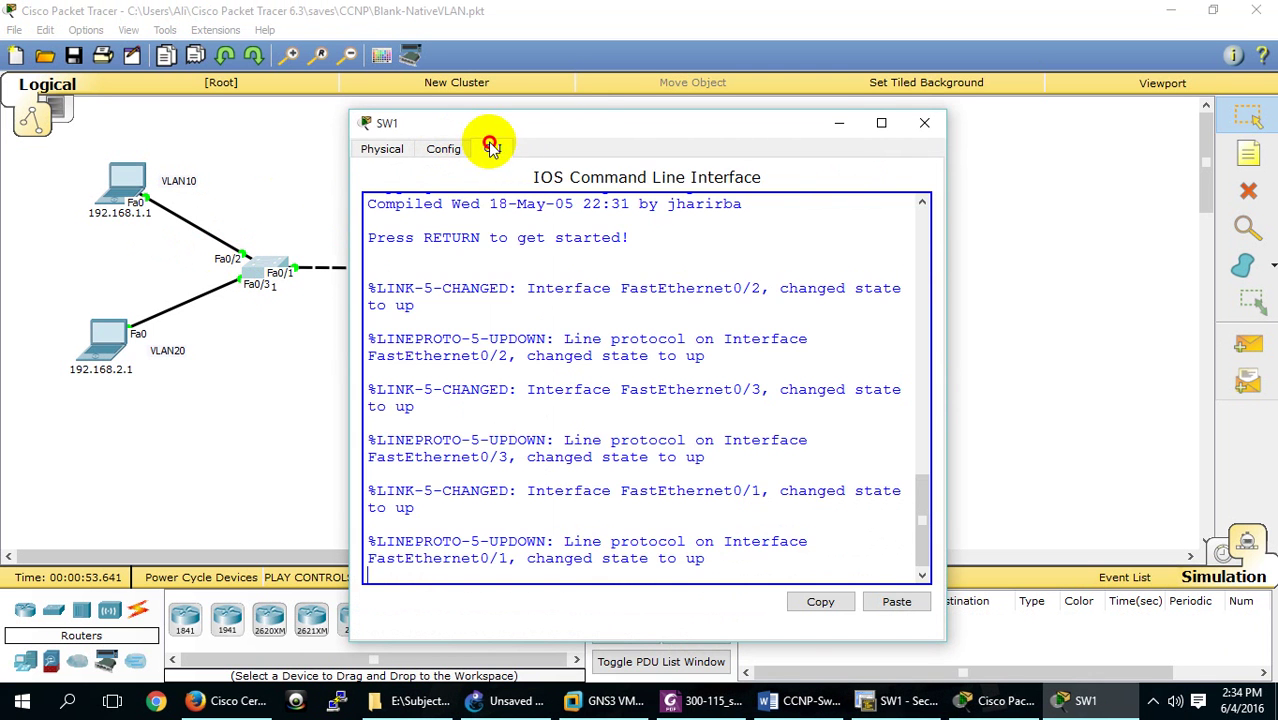
click(881, 122)
key(Return)
key(Return)
key(Return)
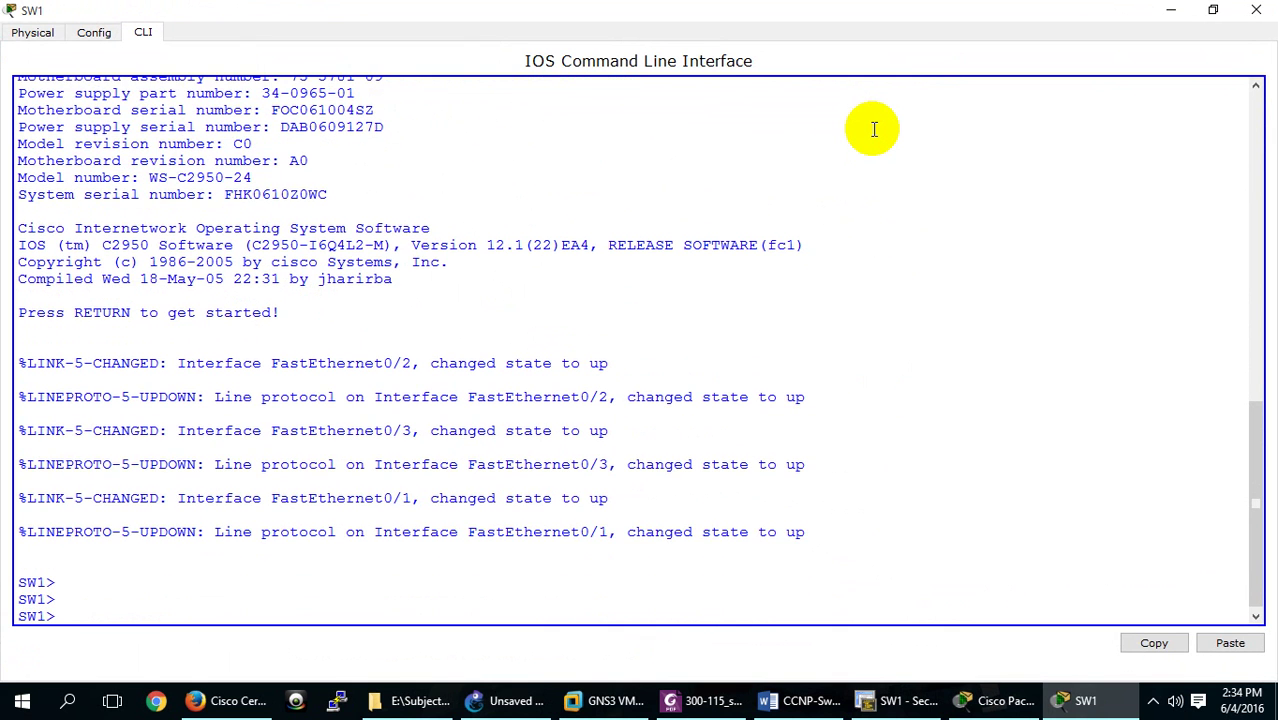
text(en)
key(Return)
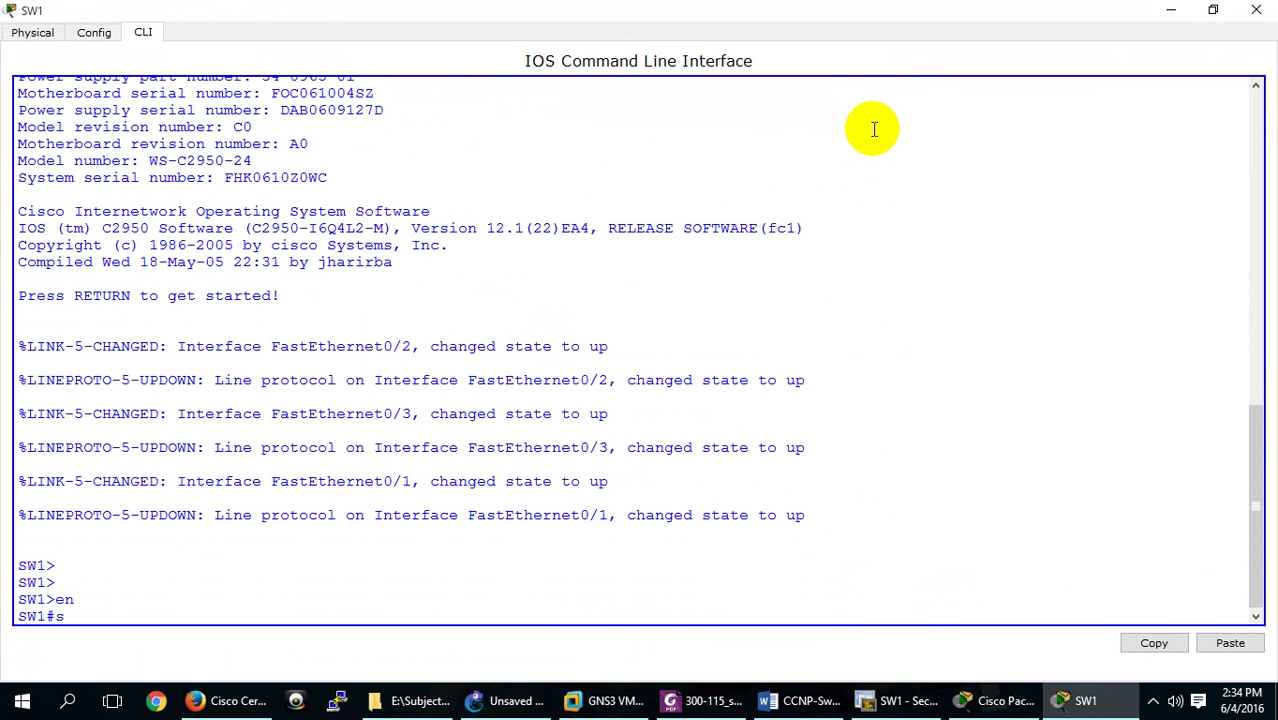
text(show in)
key(Tab)
text(tr)
key(Tab)
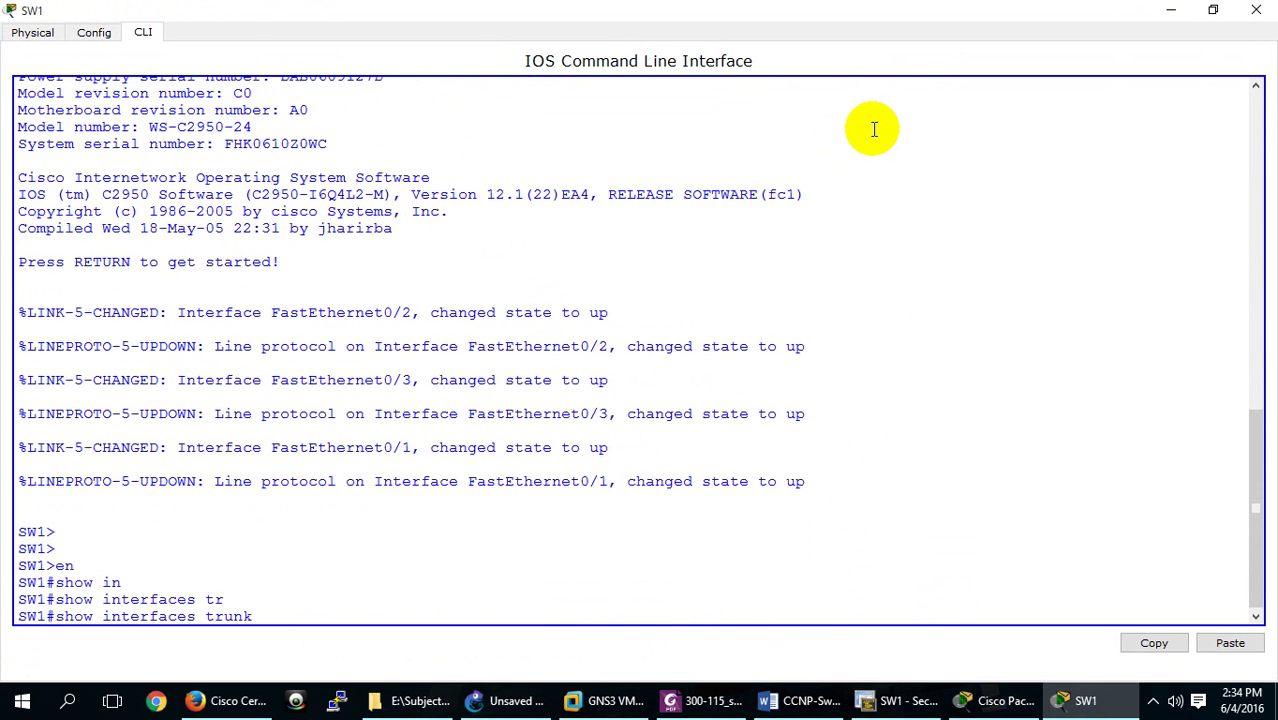
key(Return)
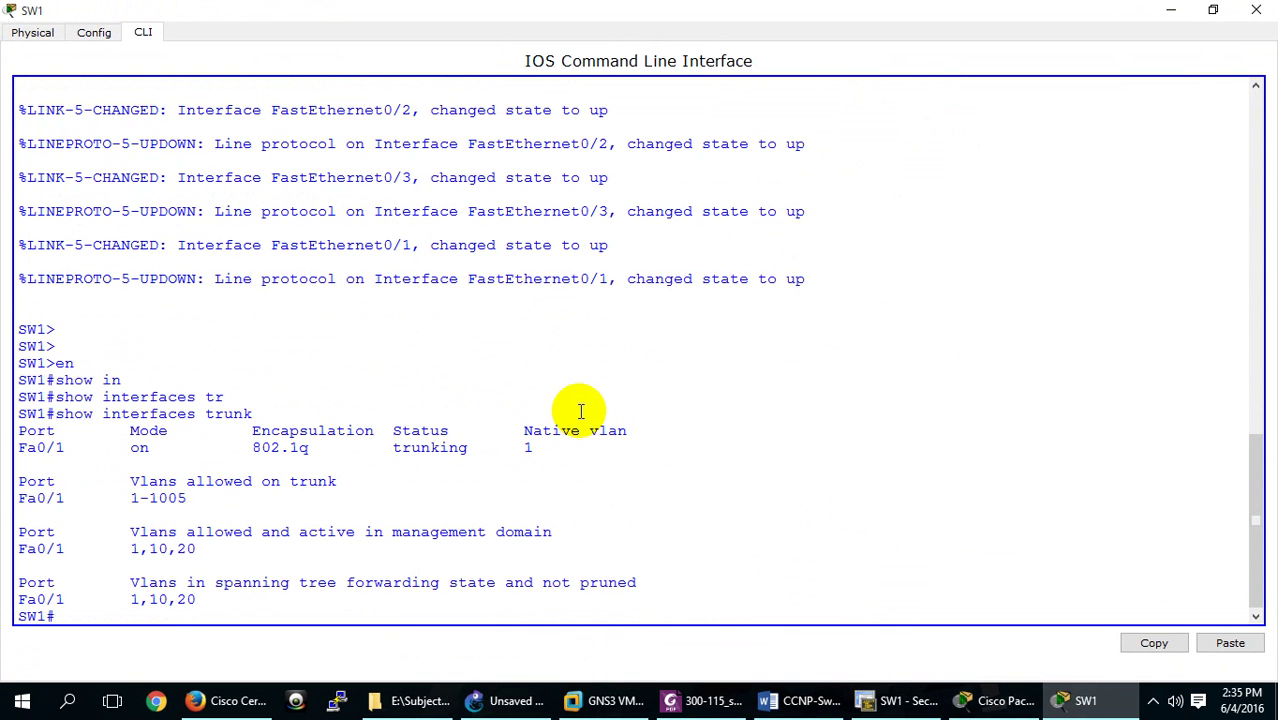
click(1256, 10)
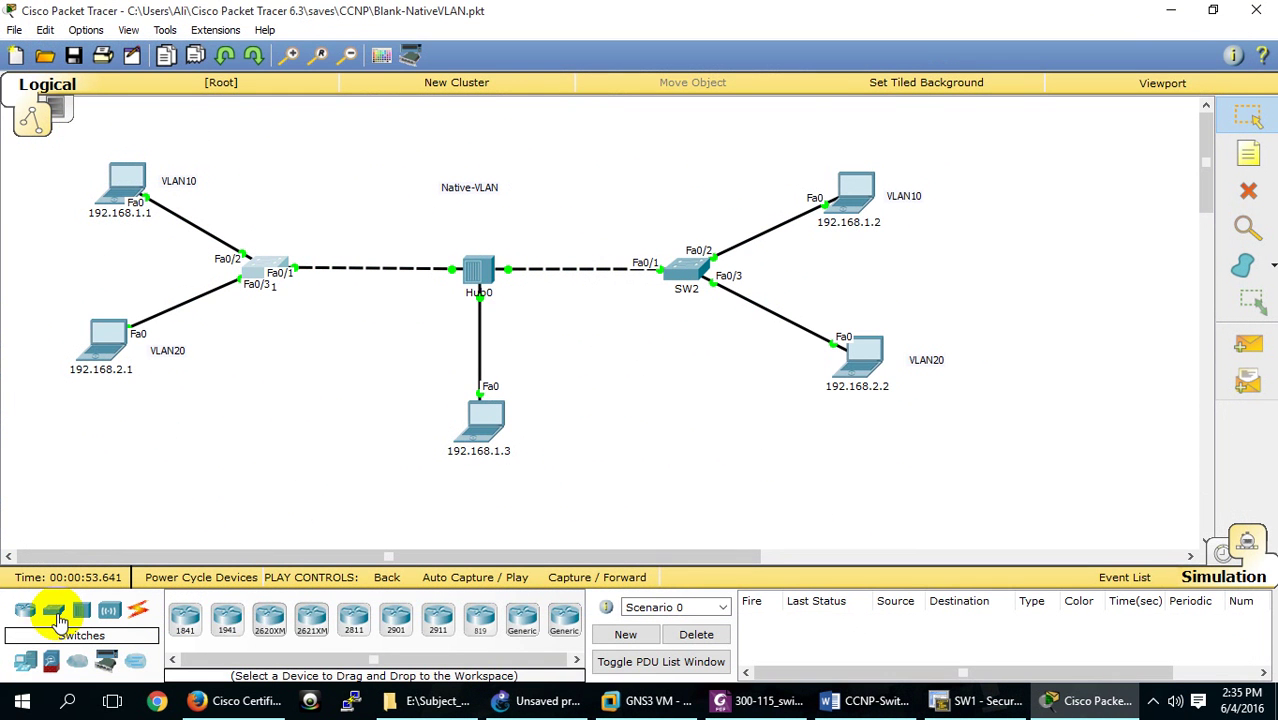
Step: Place a generic PC0 above SW1 and cable it with copper straight-through to SW1's Fa0/4
click(24, 662)
click(185, 618)
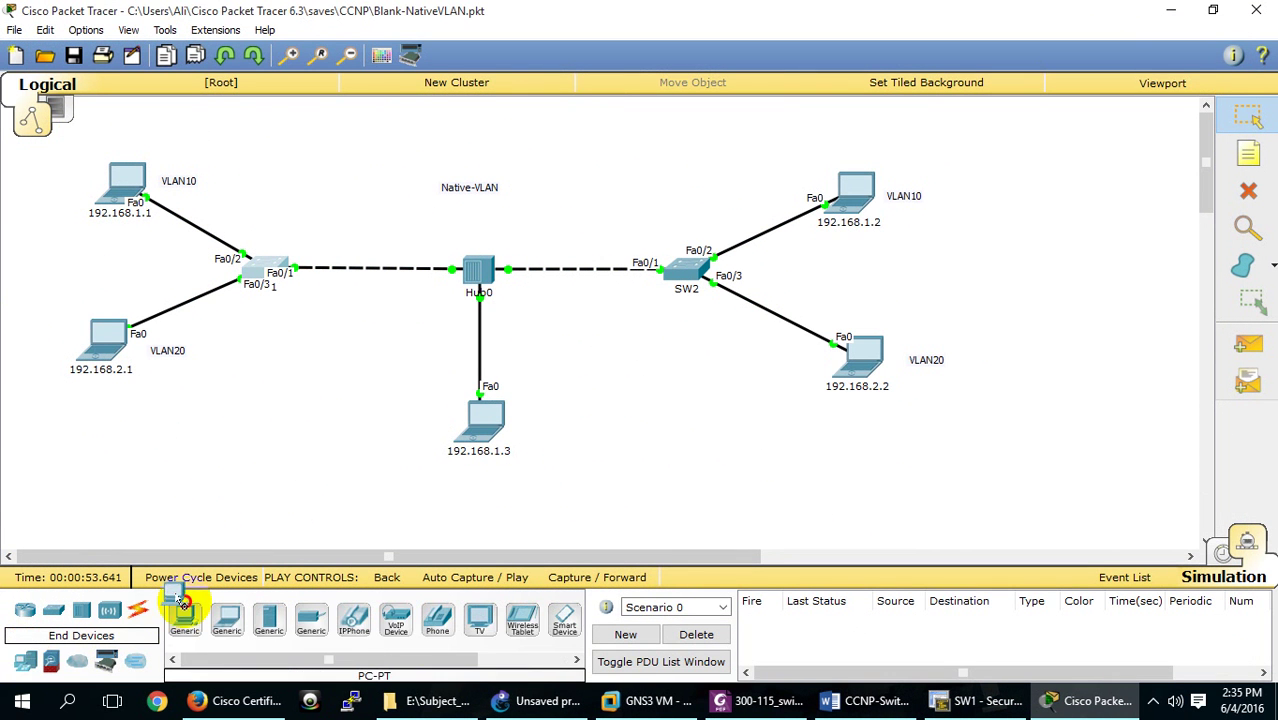
click(320, 160)
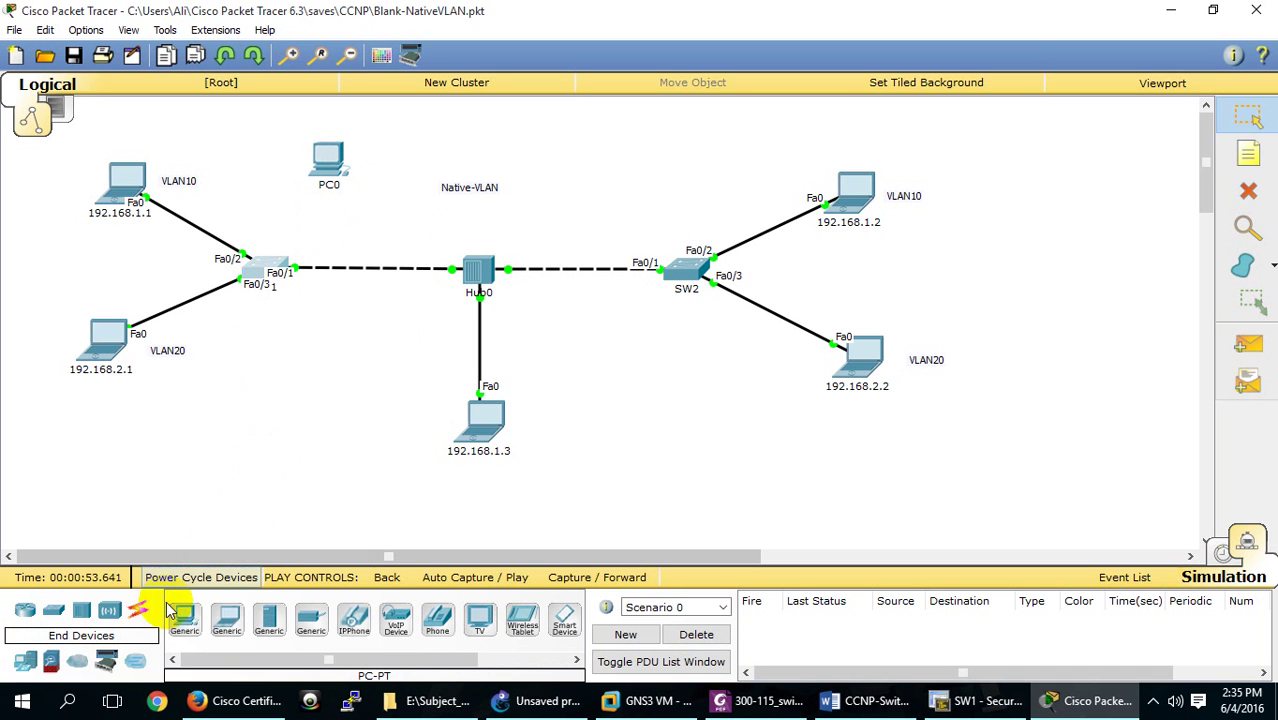
click(138, 610)
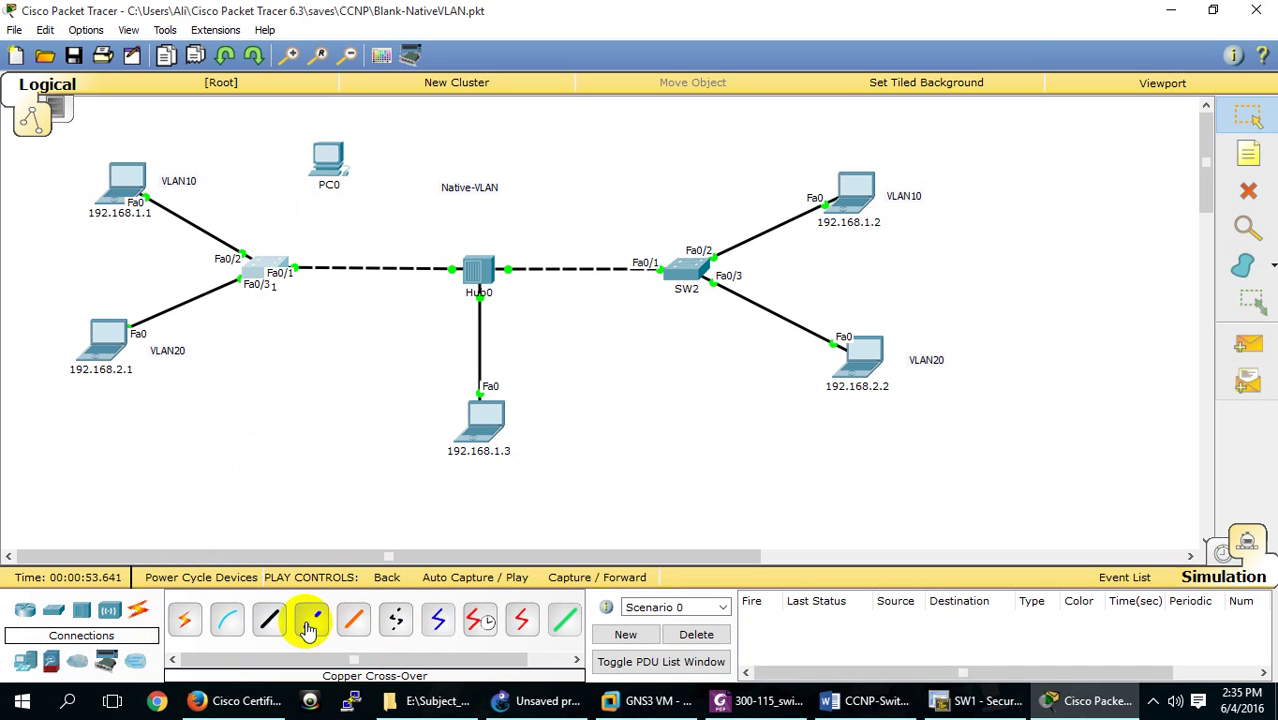
click(270, 618)
click(326, 150)
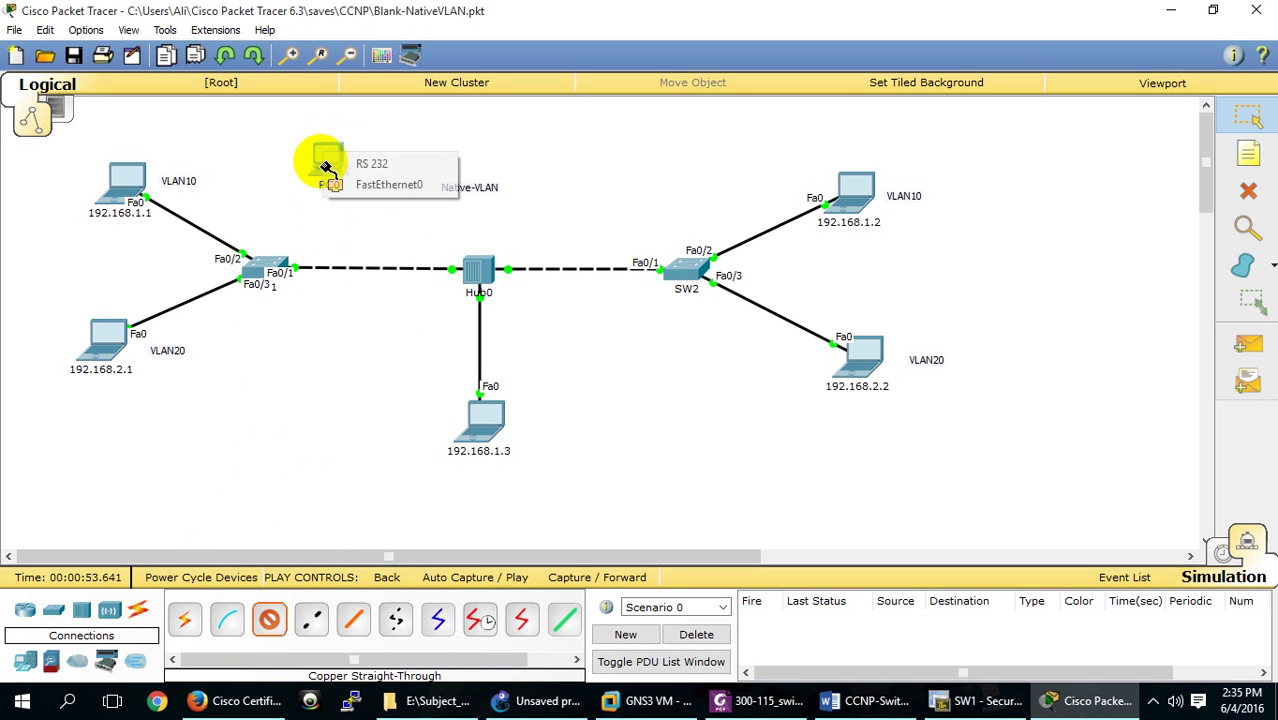
click(360, 182)
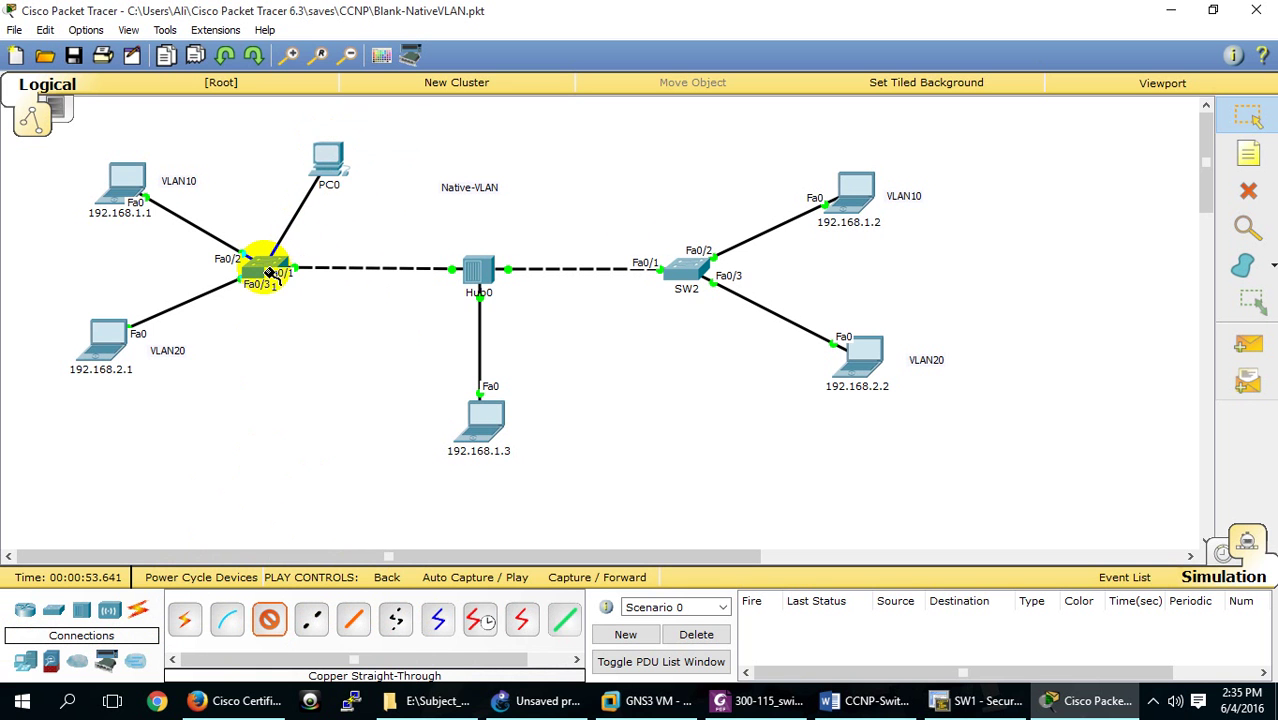
click(268, 272)
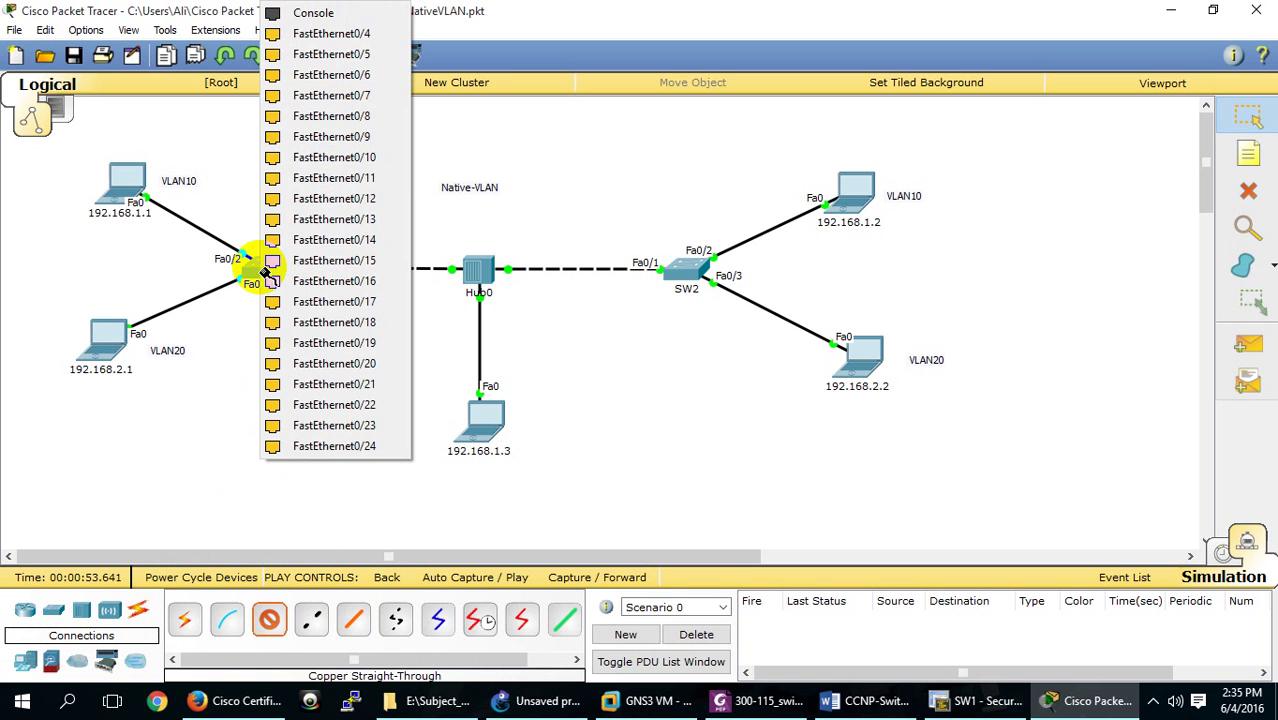
click(320, 34)
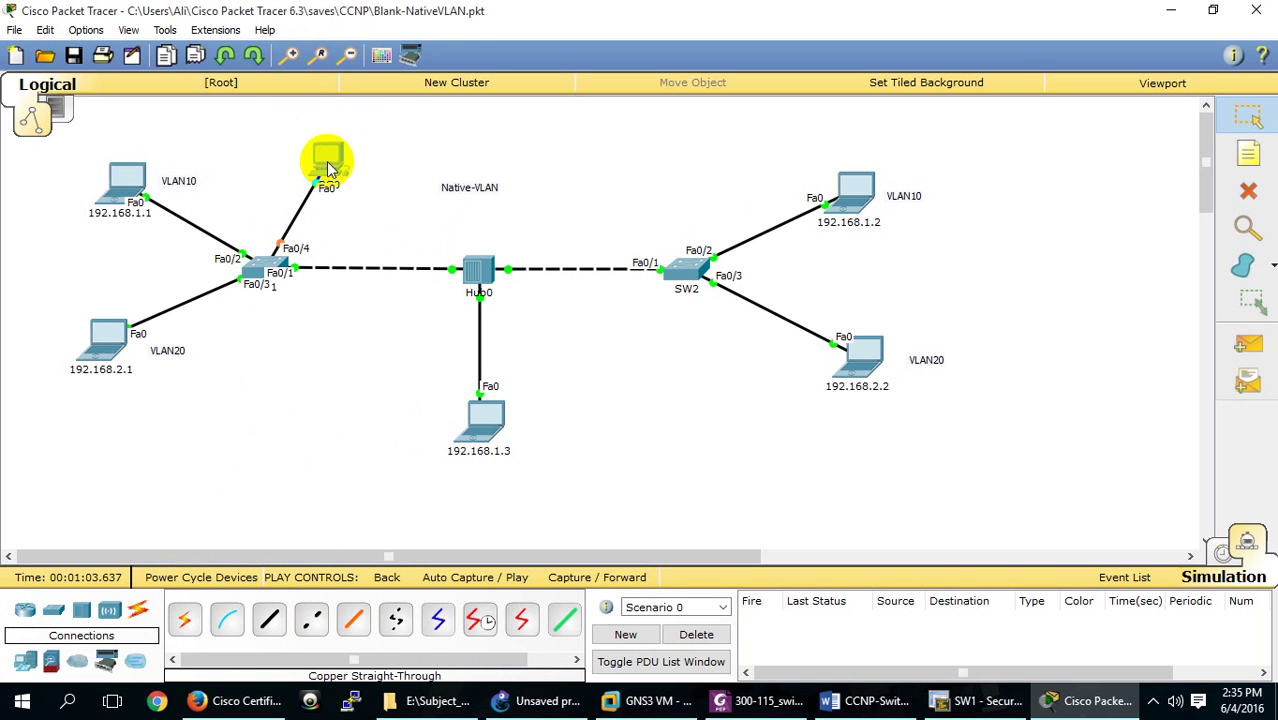
Step: Give PC0 the static IP 192.168.1.15 with subnet mask 255.255.255.0
click(328, 170)
click(503, 148)
click(418, 218)
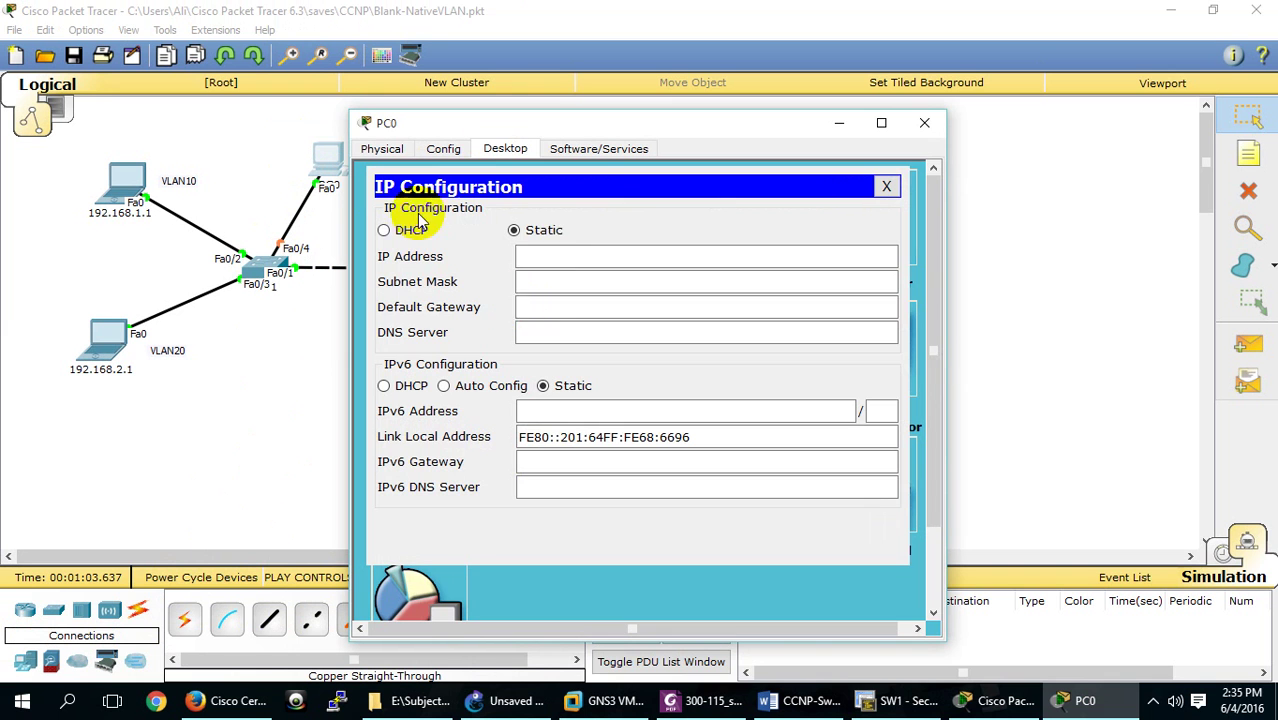
click(541, 257)
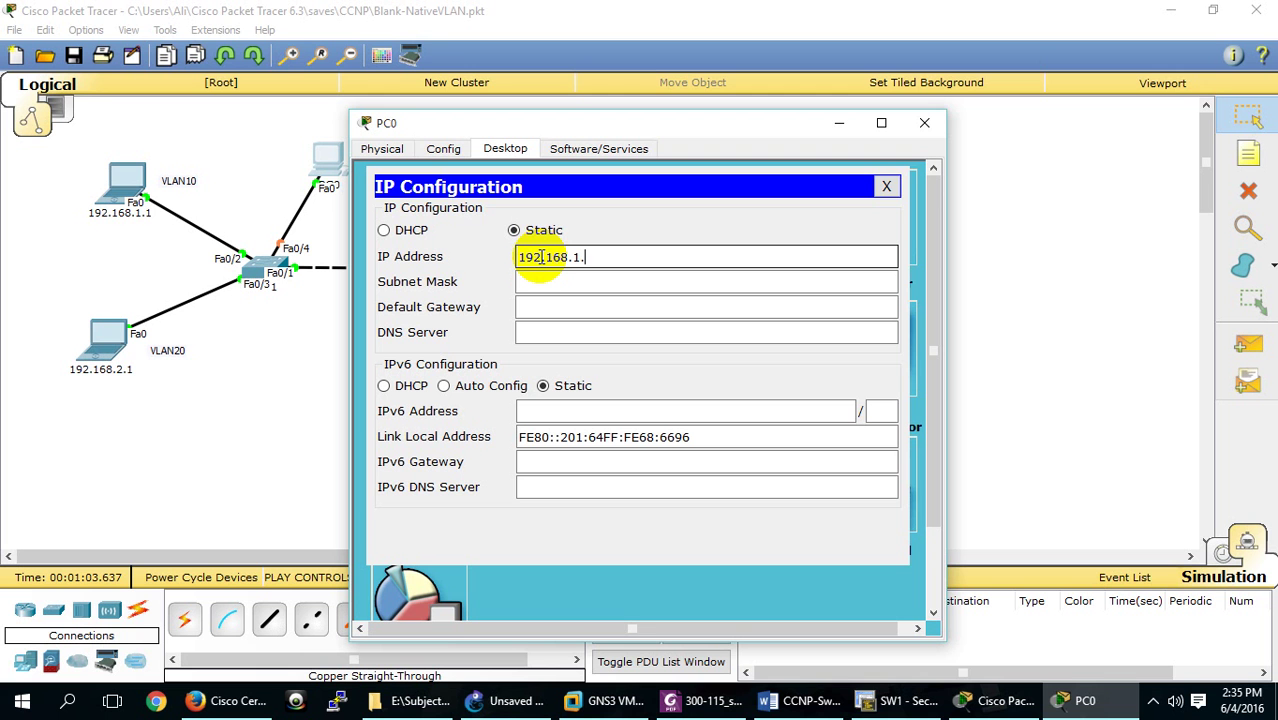
text(192.168.1.15)
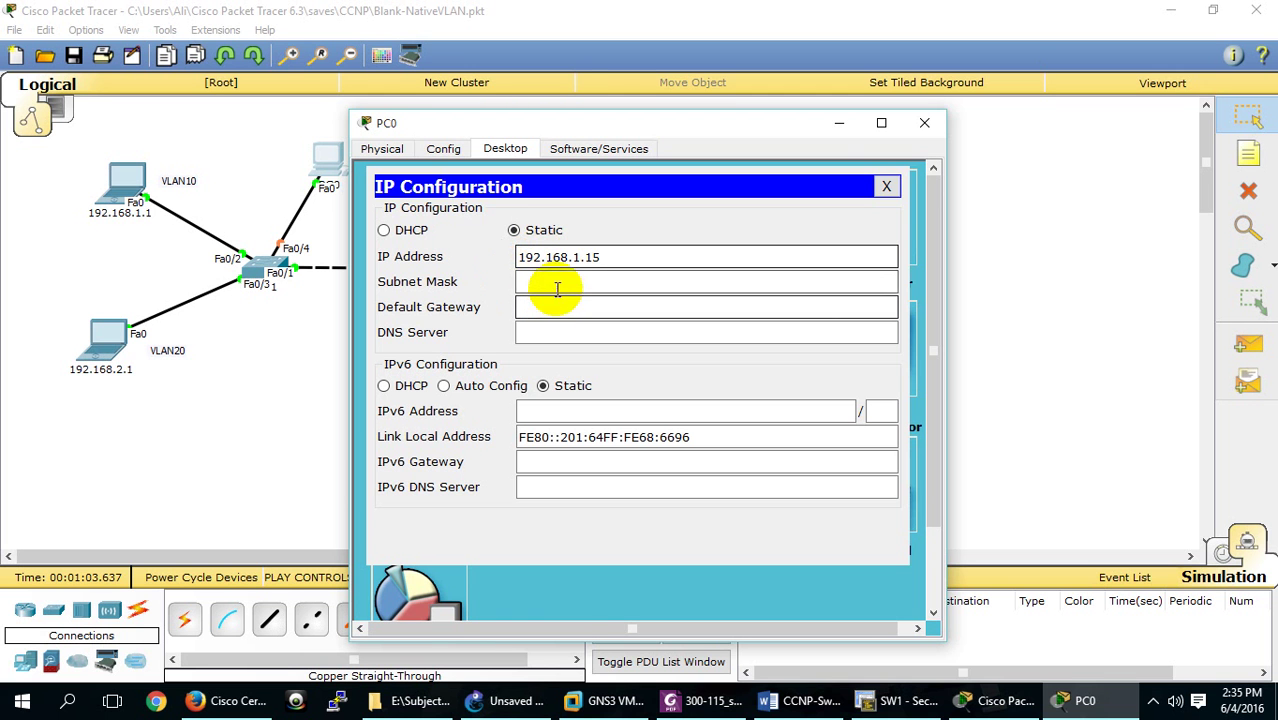
click(559, 282)
Step: Close PC0's settings, clear existing simulation events, and nudge PC0 slightly up and right
click(926, 122)
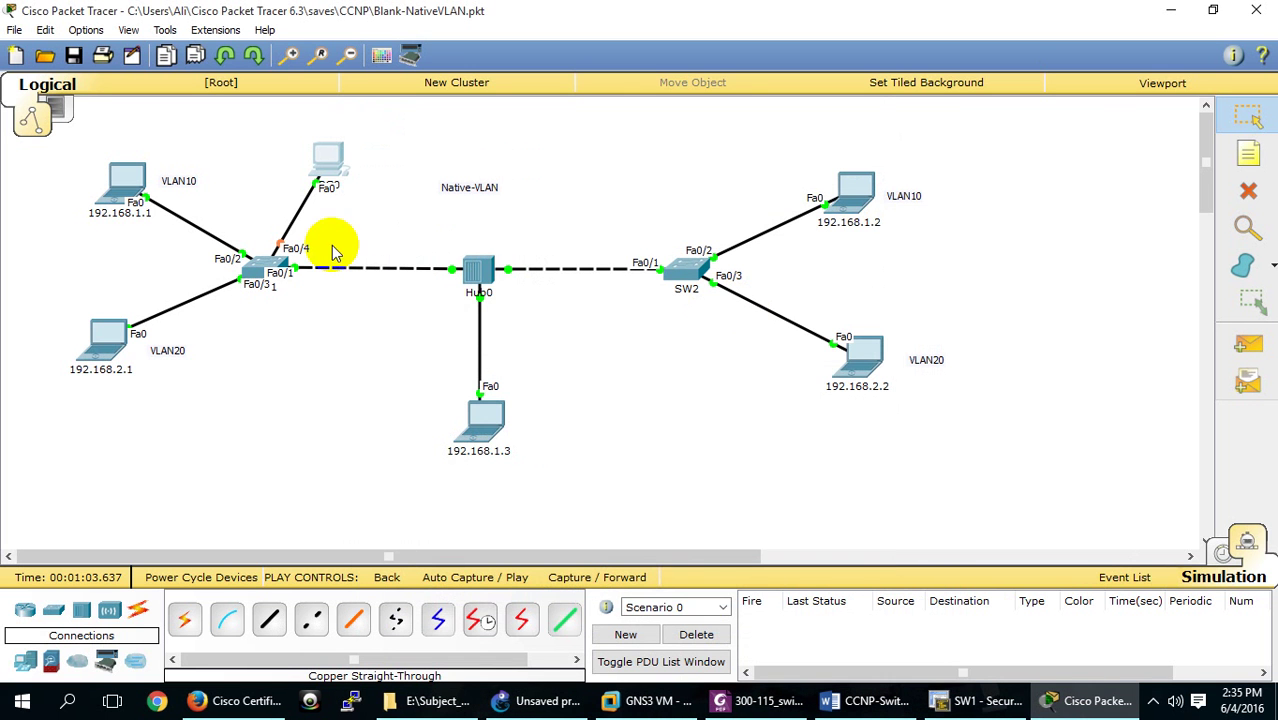
click(683, 632)
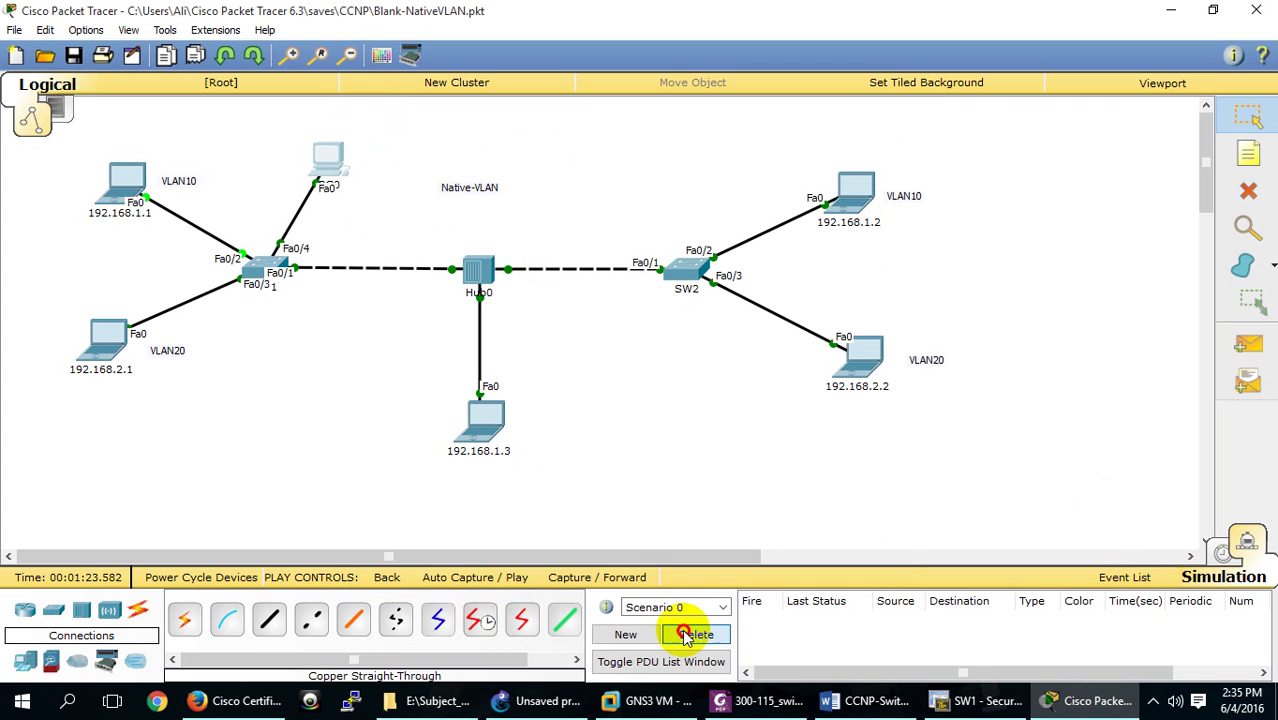
drag(328, 150, 333, 148)
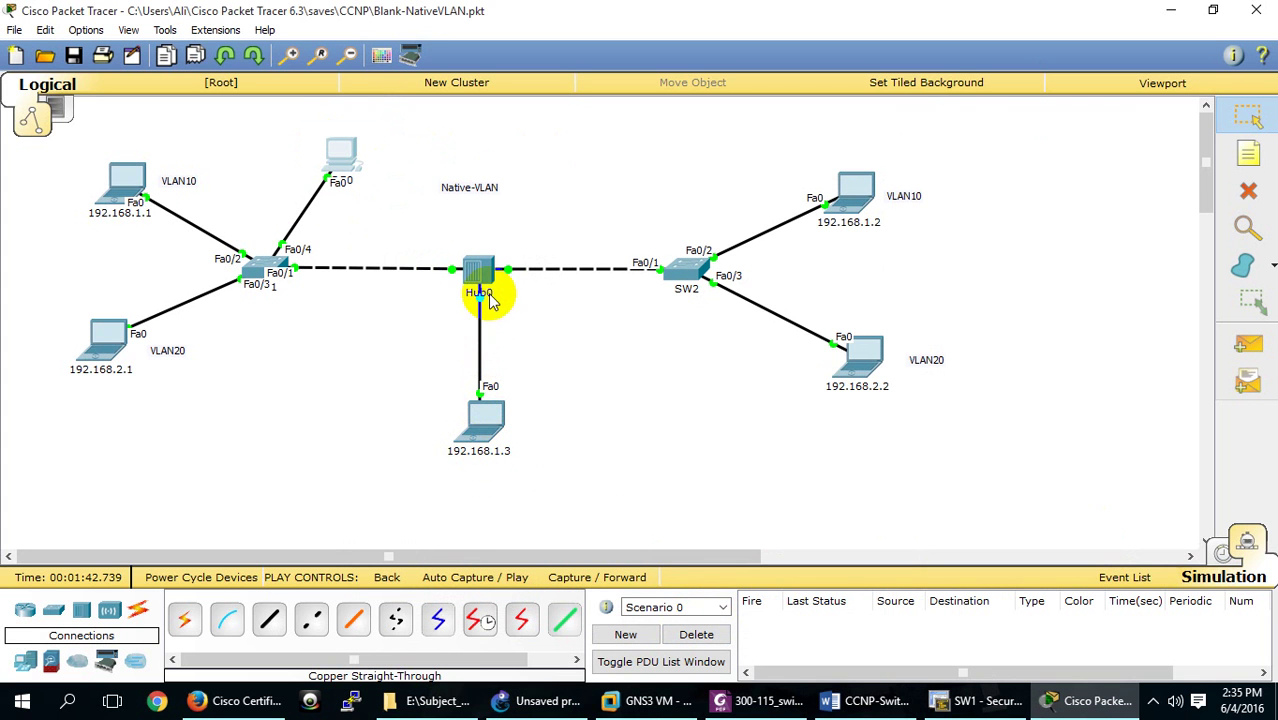
Step: Step a simple PDU from 192.168.1.3 to PC0 until it shows Successful, then delete it
mouse_move(490, 302)
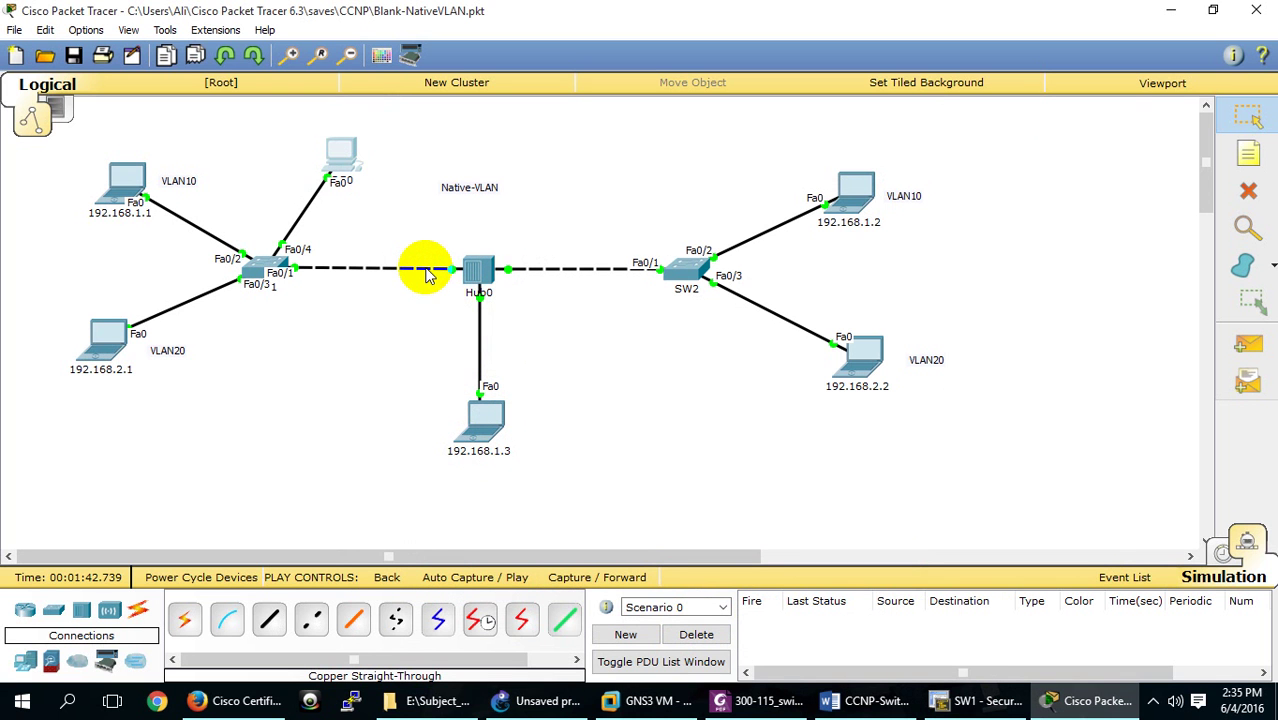
mouse_move(357, 175)
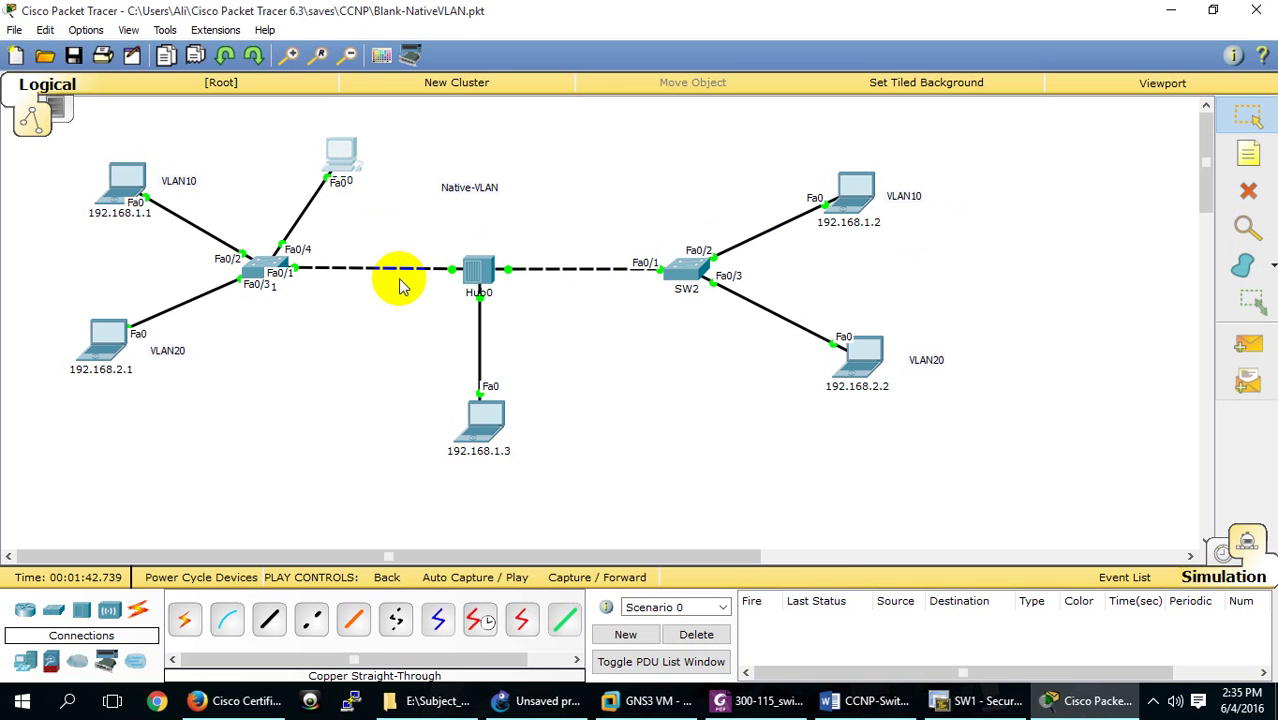
click(1248, 345)
click(485, 425)
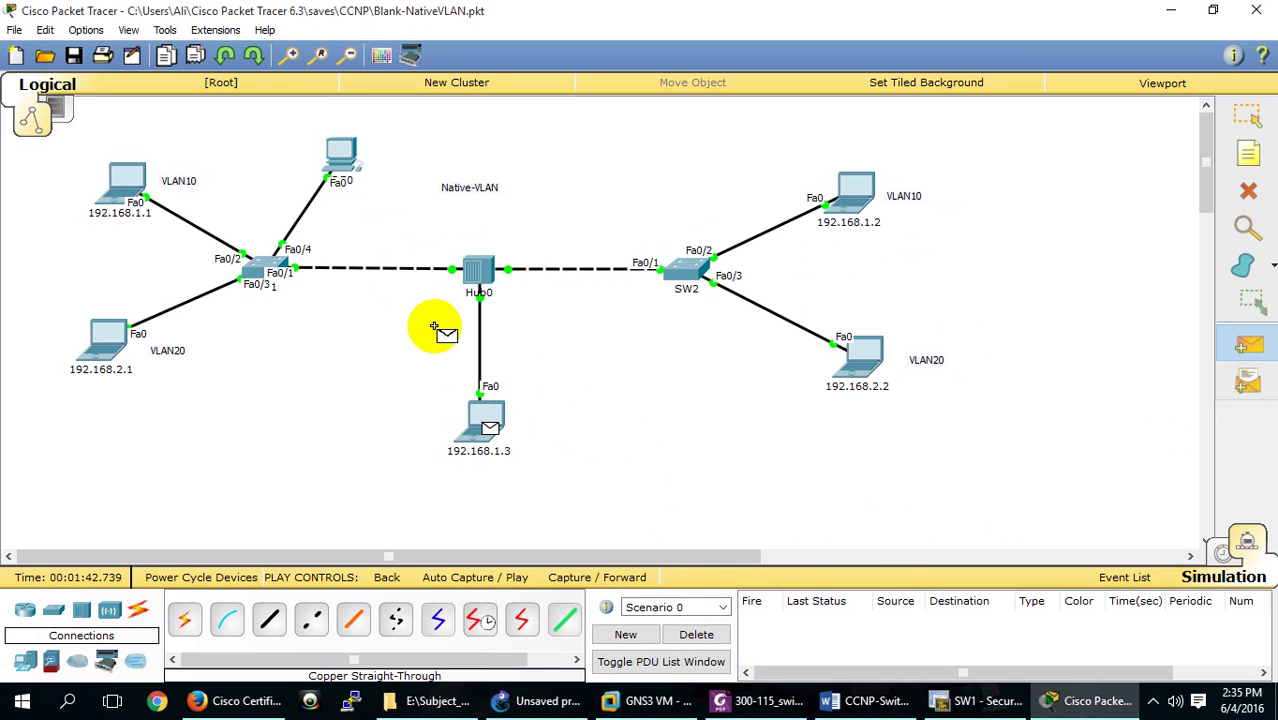
click(339, 150)
click(612, 580)
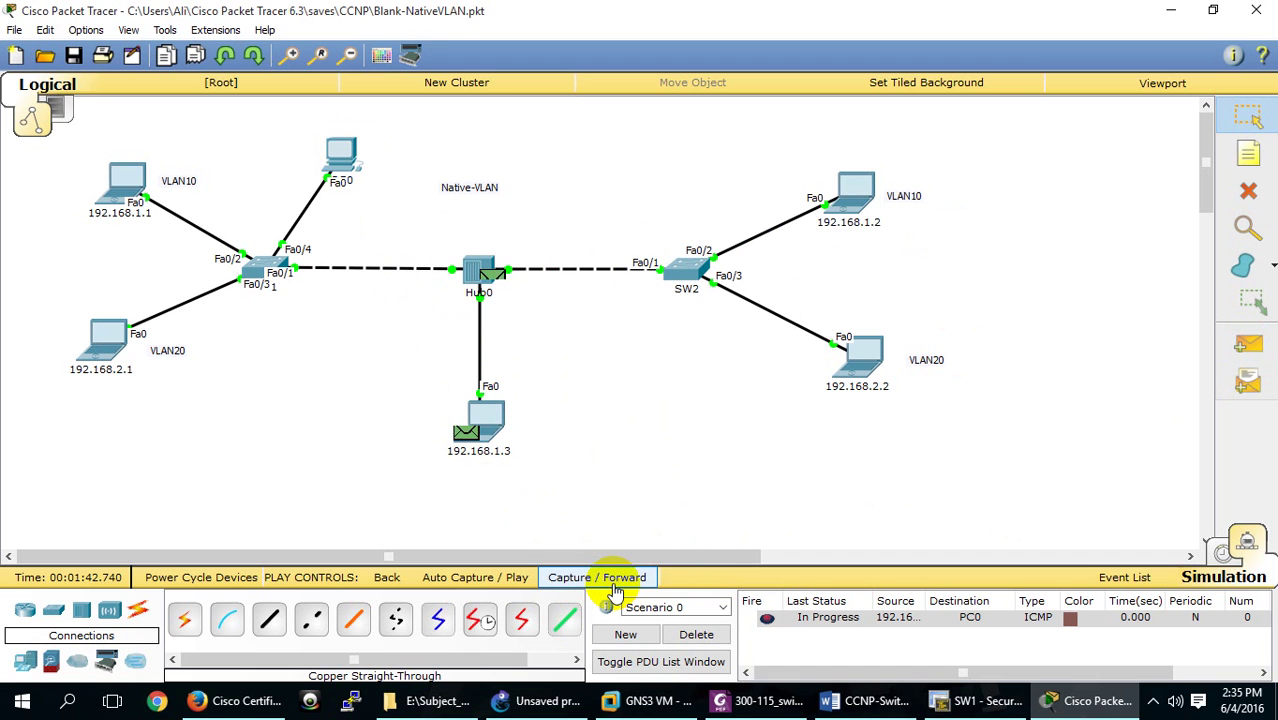
click(612, 580)
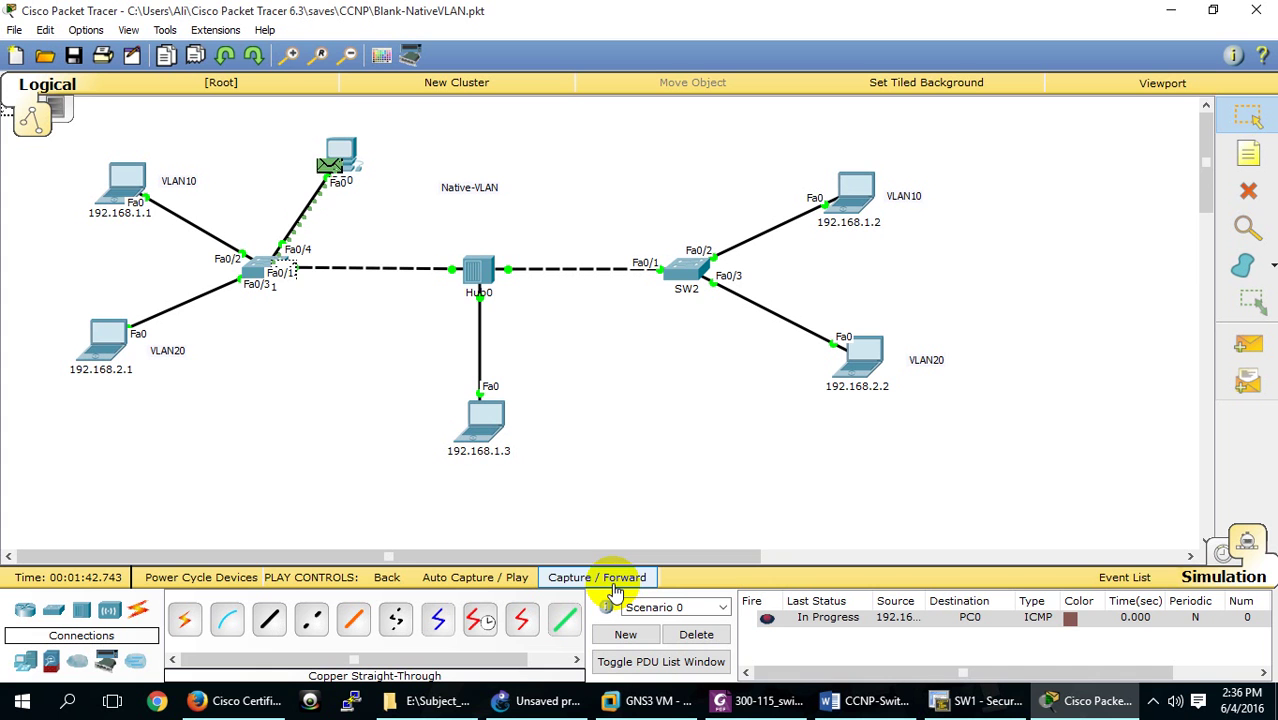
click(612, 580)
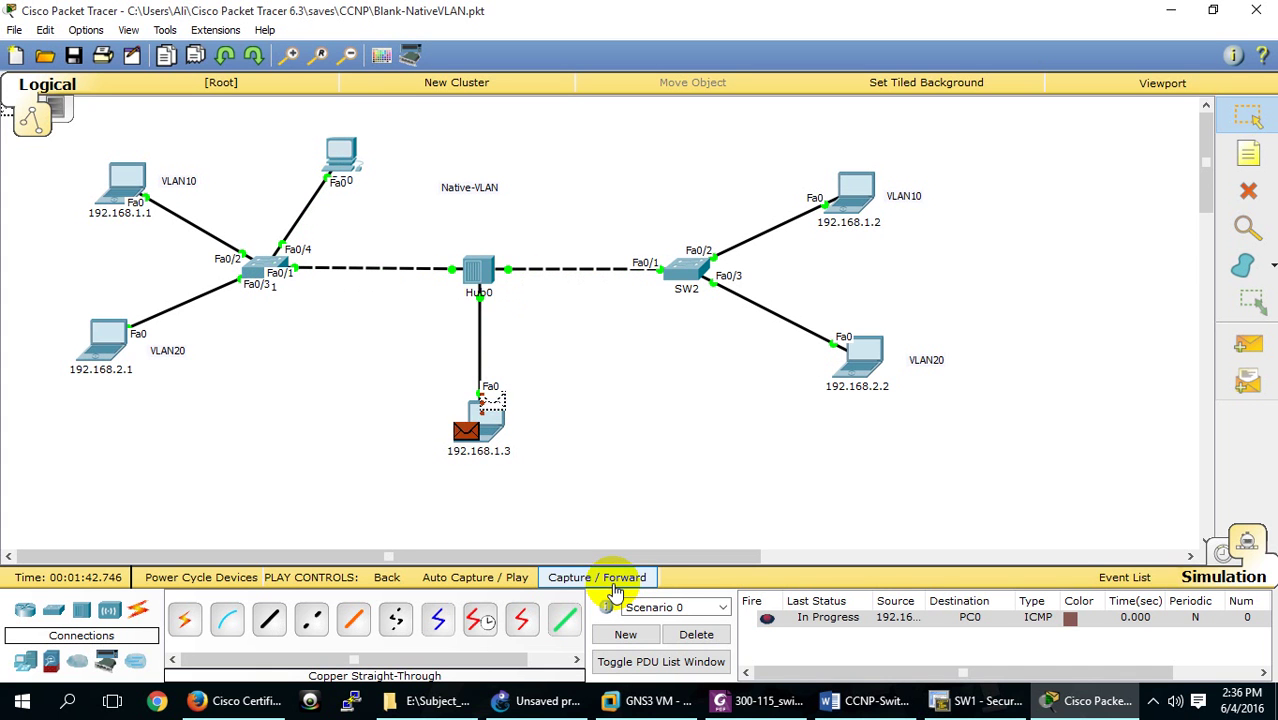
click(612, 580)
click(614, 589)
click(614, 589)
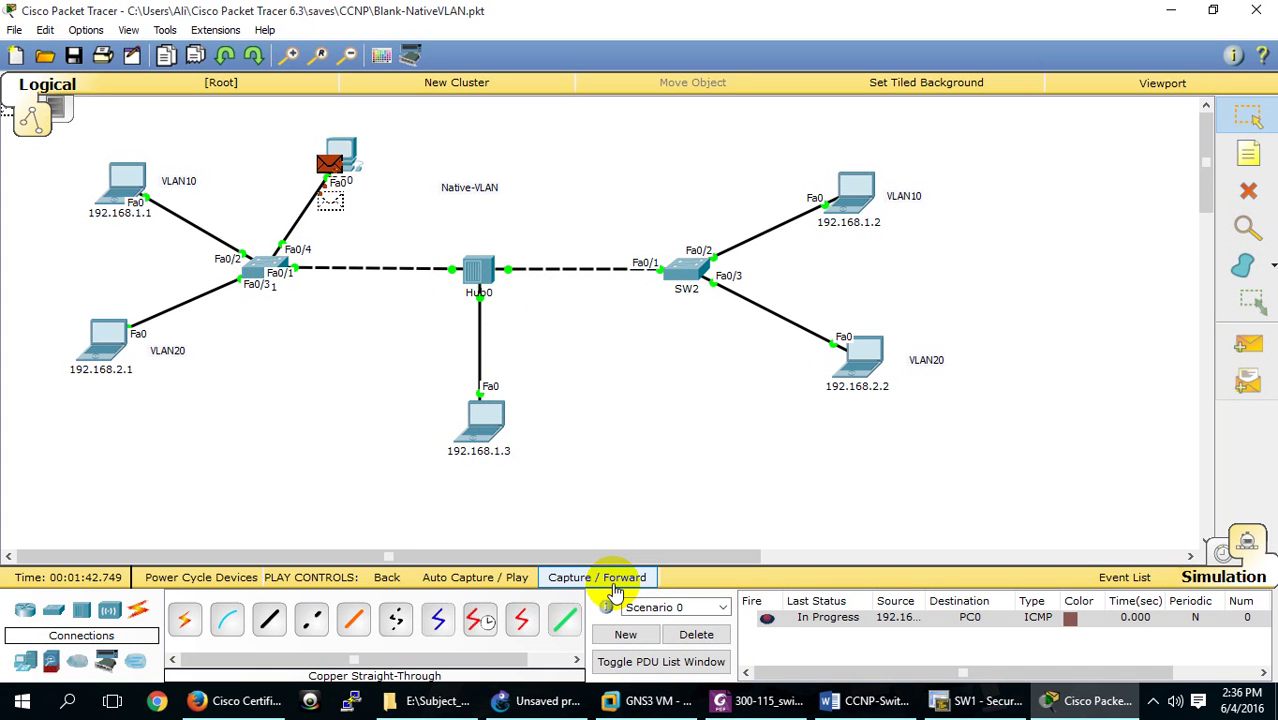
click(614, 589)
click(614, 589)
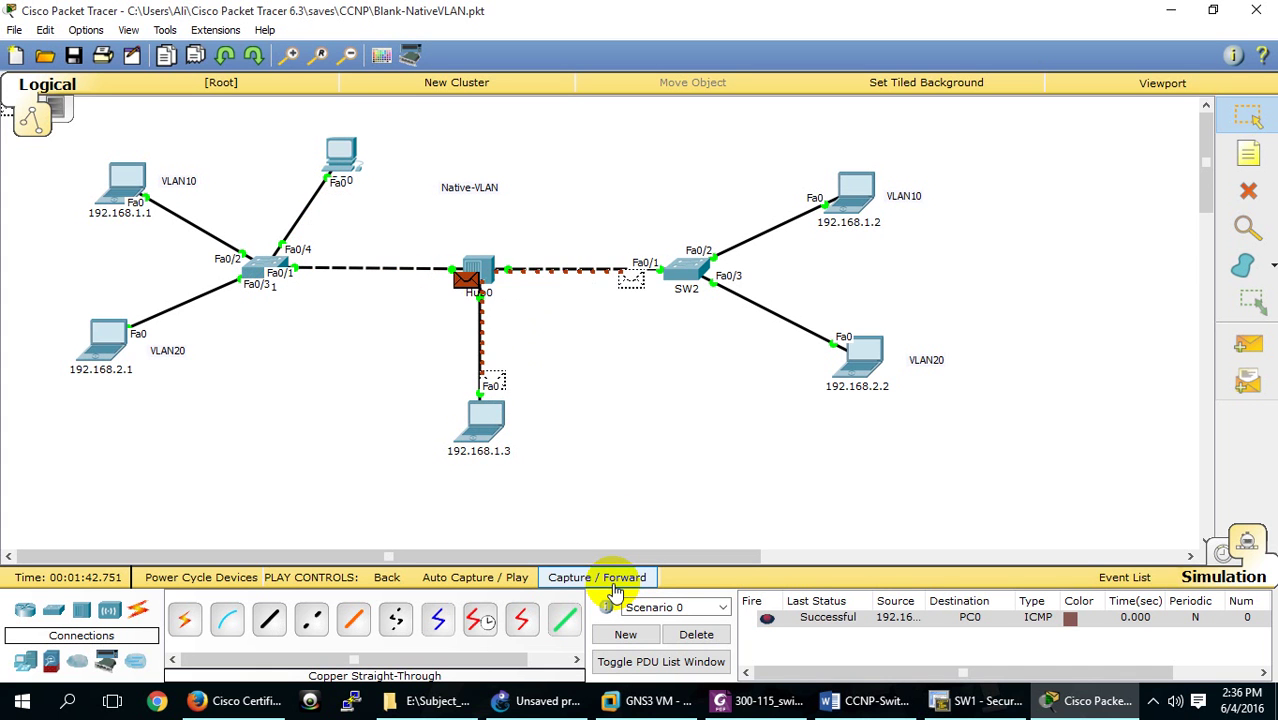
click(694, 636)
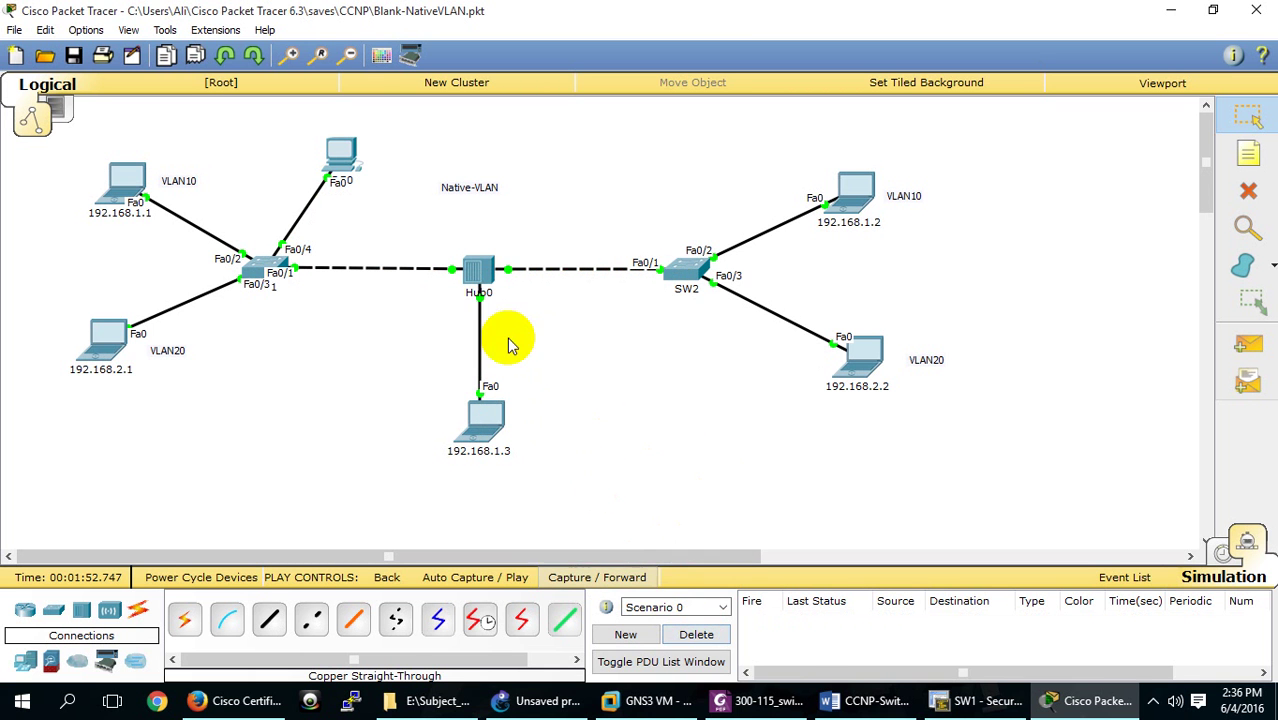
Step: Open SW1's CLI full screen and enter global configuration mode with config t
click(262, 272)
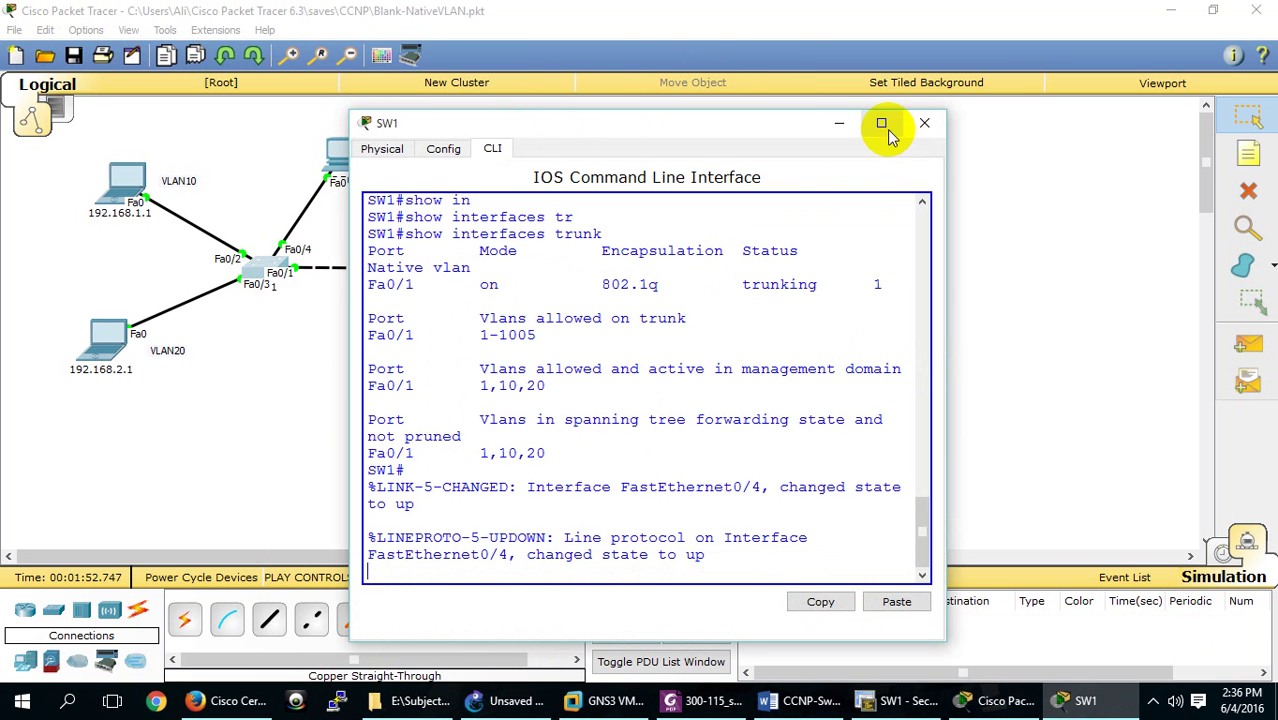
click(885, 129)
key(Return)
key(Return)
key(Return)
key(Return)
key(Return)
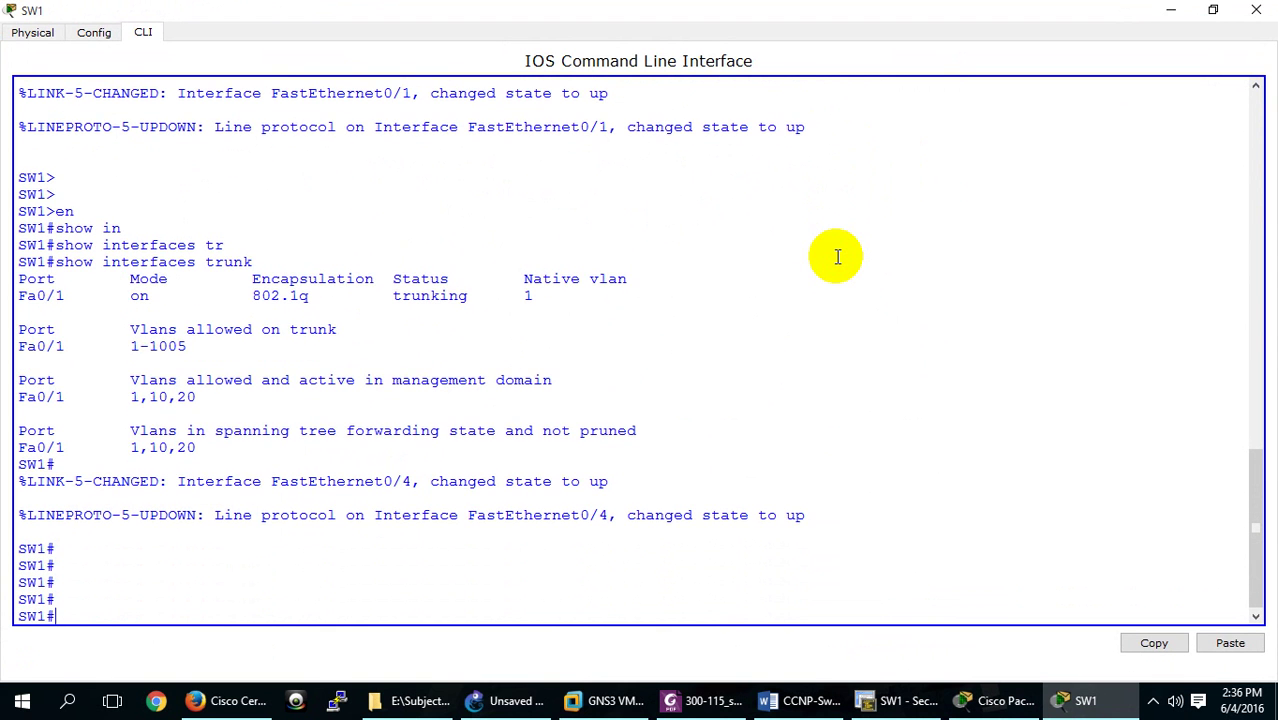
text(config t)
key(Return)
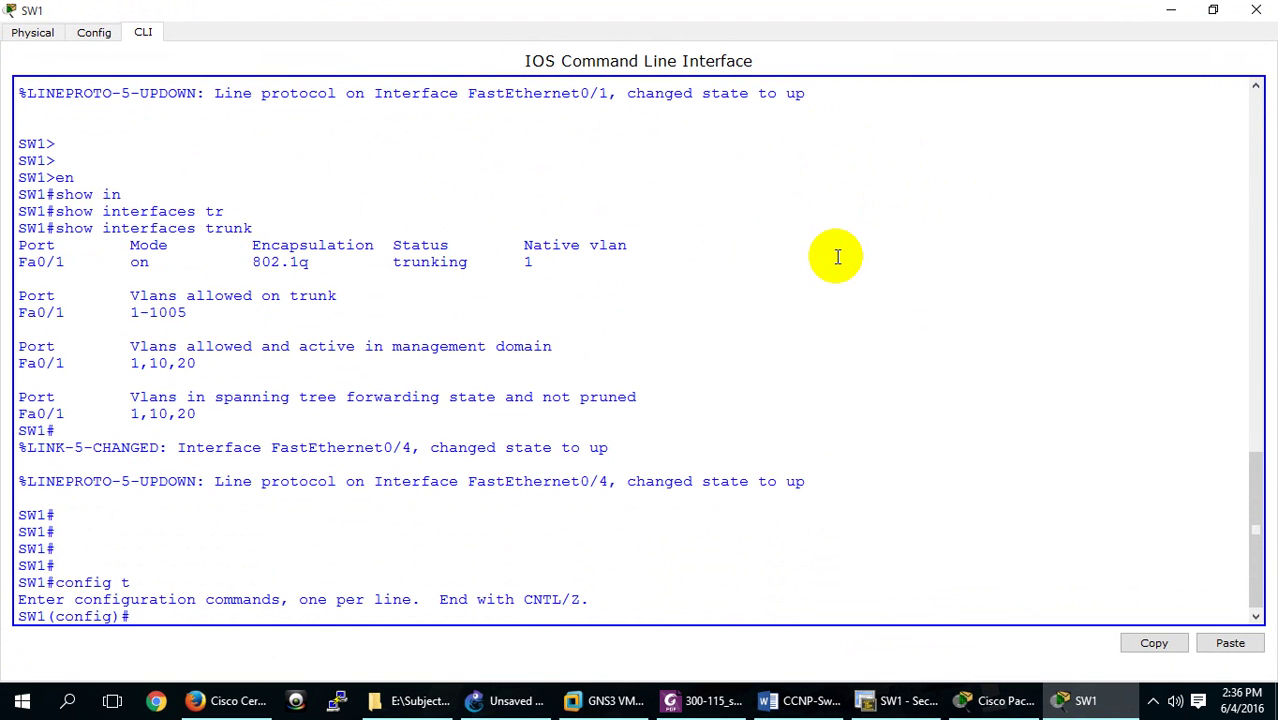
Step: On interface Fa0/1, set switchport trunk native vlan 10
text(in)
key(Tab)
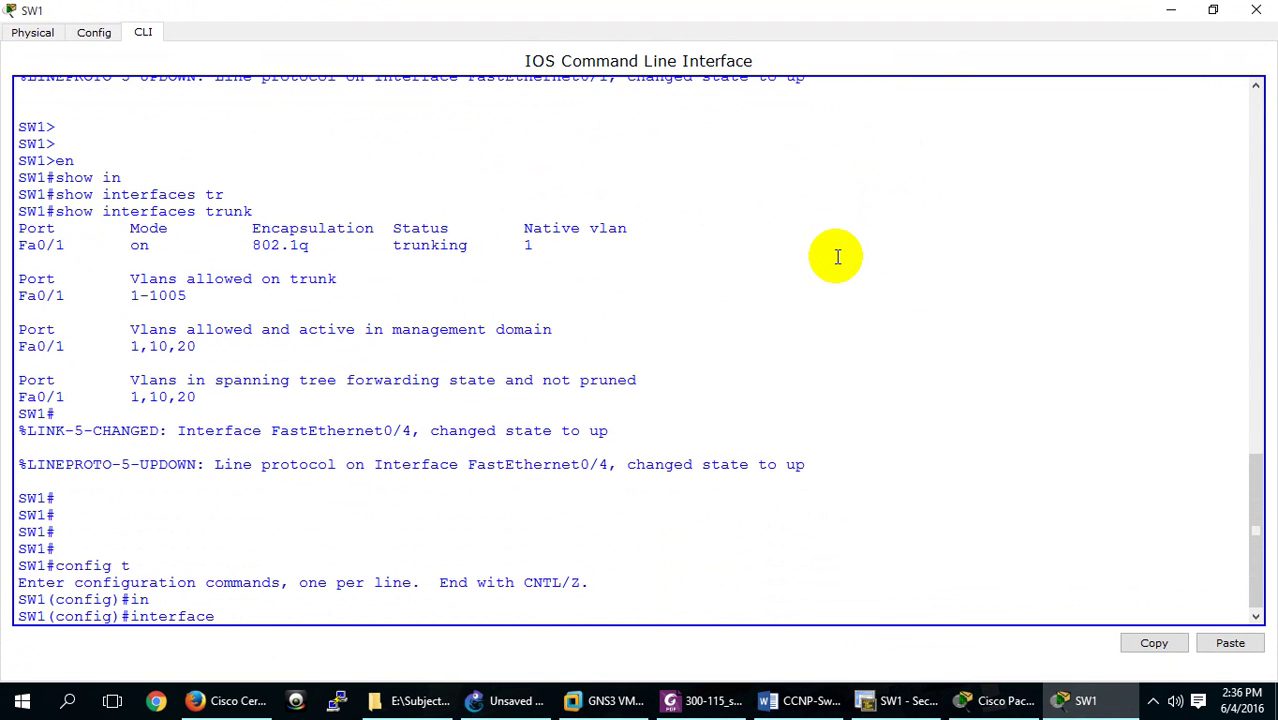
text(f)
key(Tab)
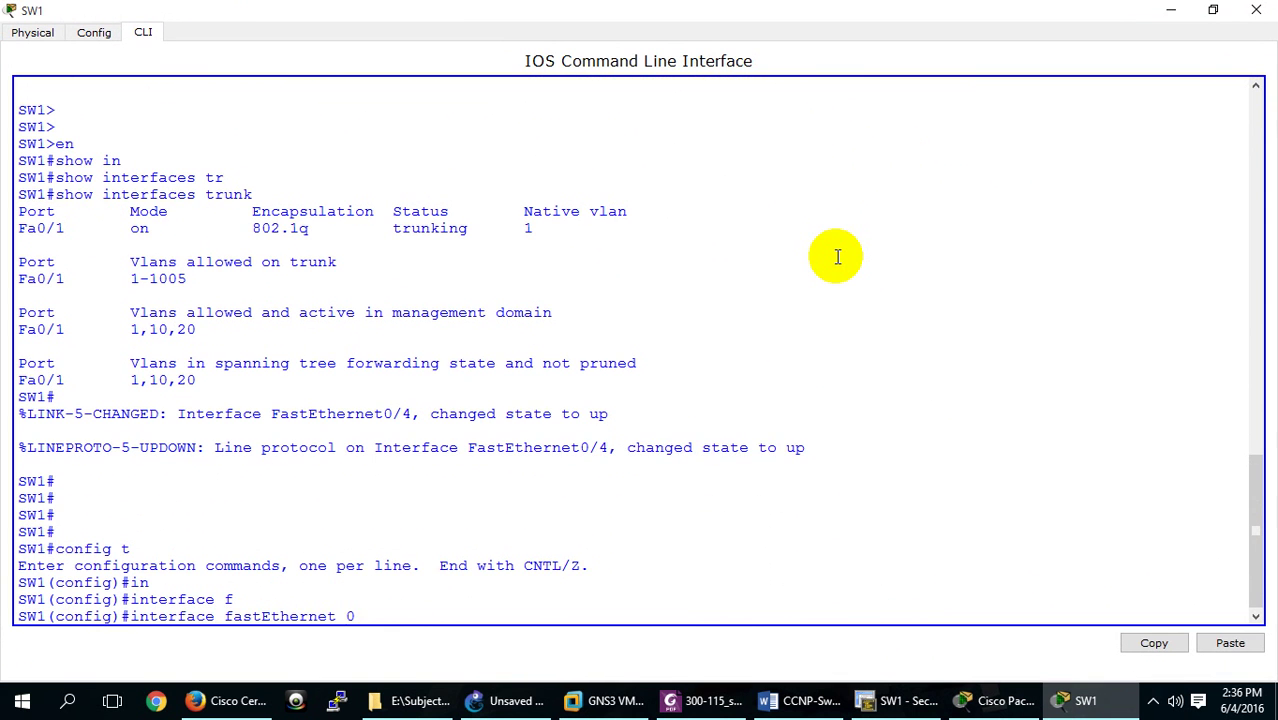
text(0/1)
key(Return)
text(sw)
key(Tab)
text(t )
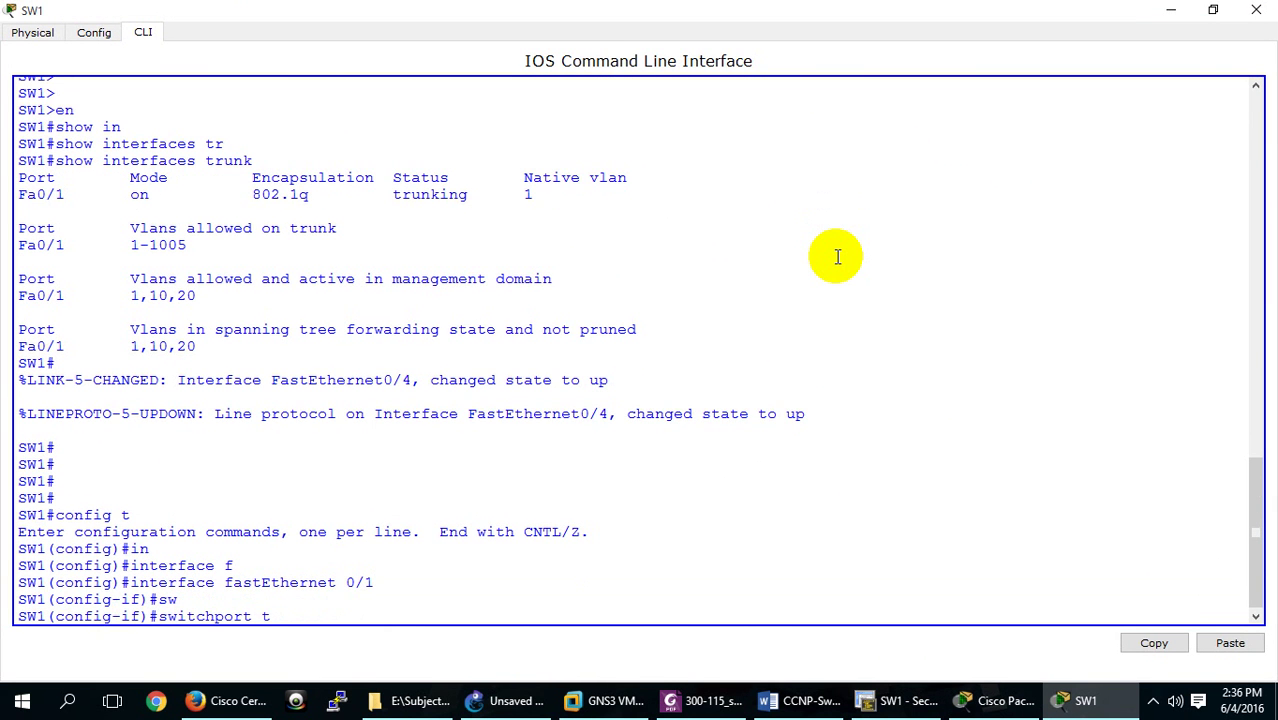
text(t)
key(Tab)
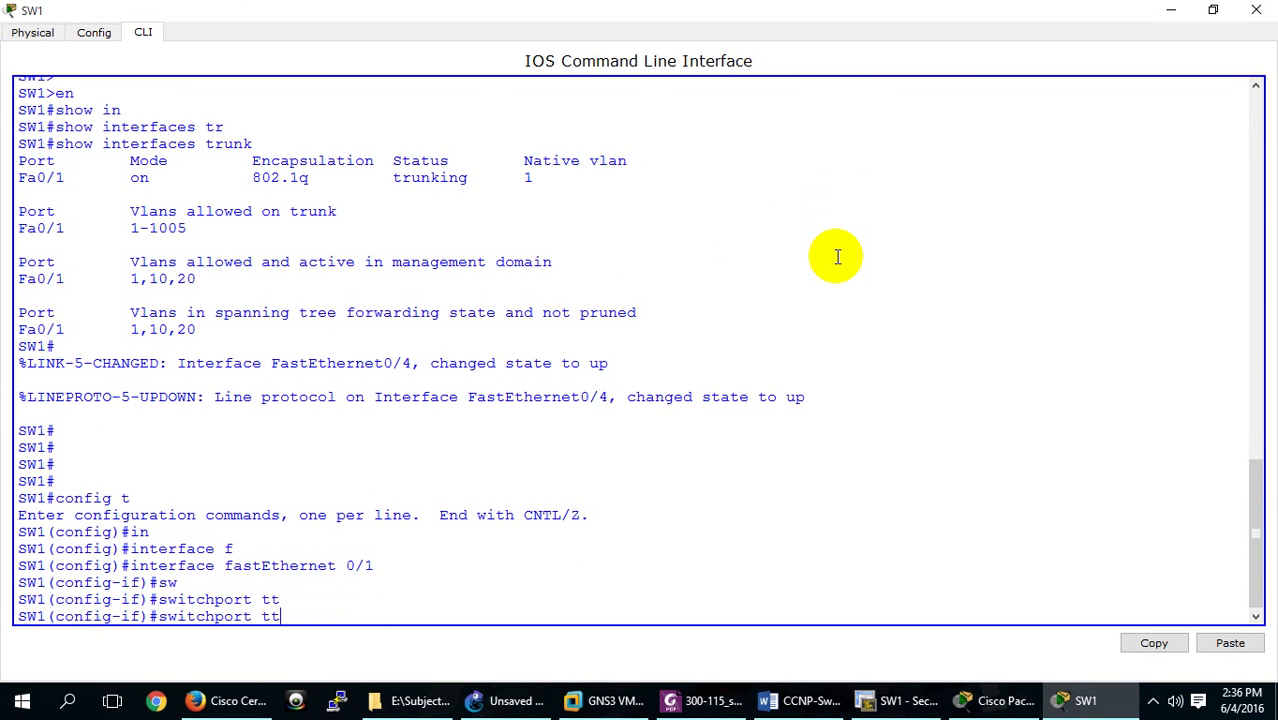
key(BackSpace)
text(r)
key(Tab)
text(n)
key(Tab)
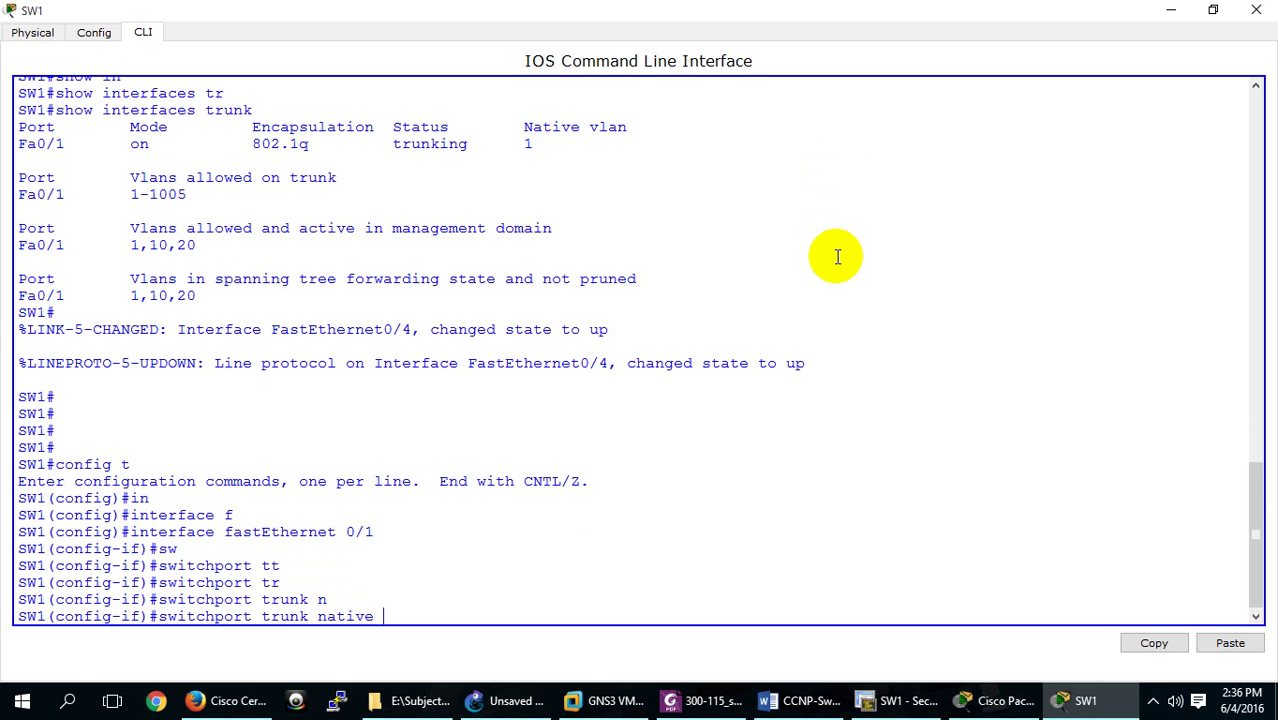
text(v)
key(Tab)
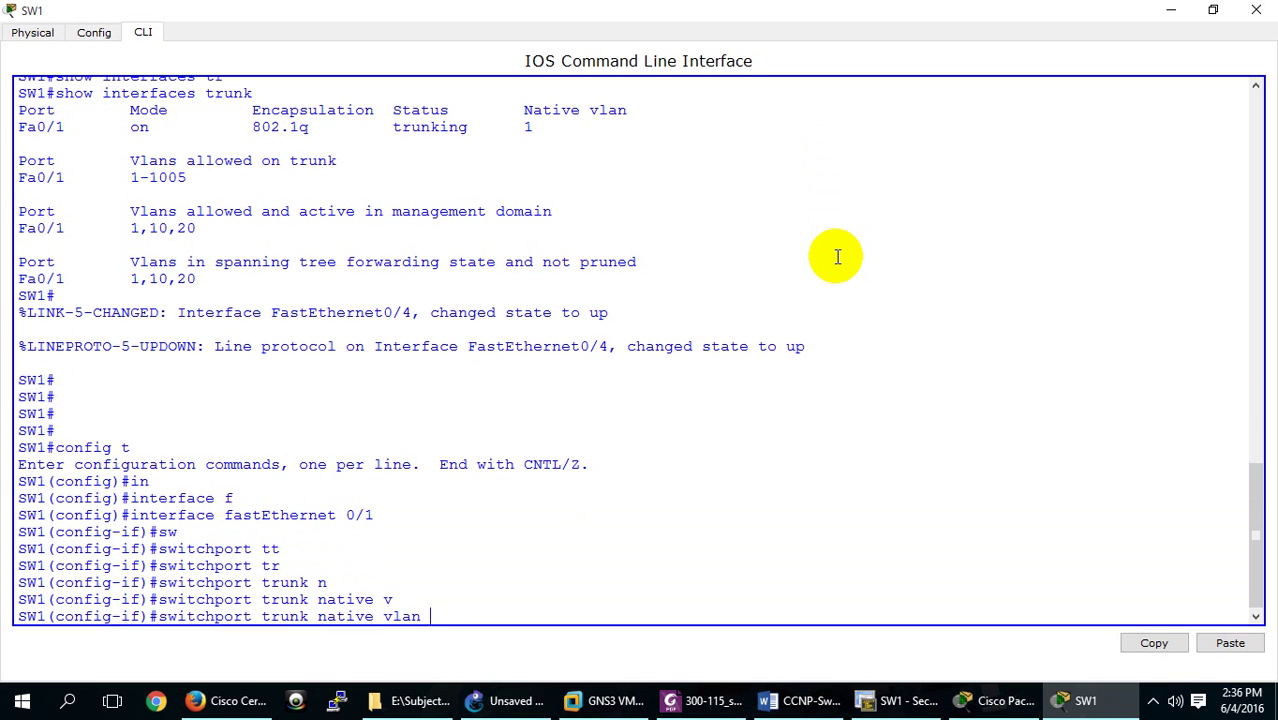
text(10)
key(Return)
Step: Exit configuration mode and run show interfaces trunk to confirm native VLAN 10
key(ctrl+z)
key(Return)
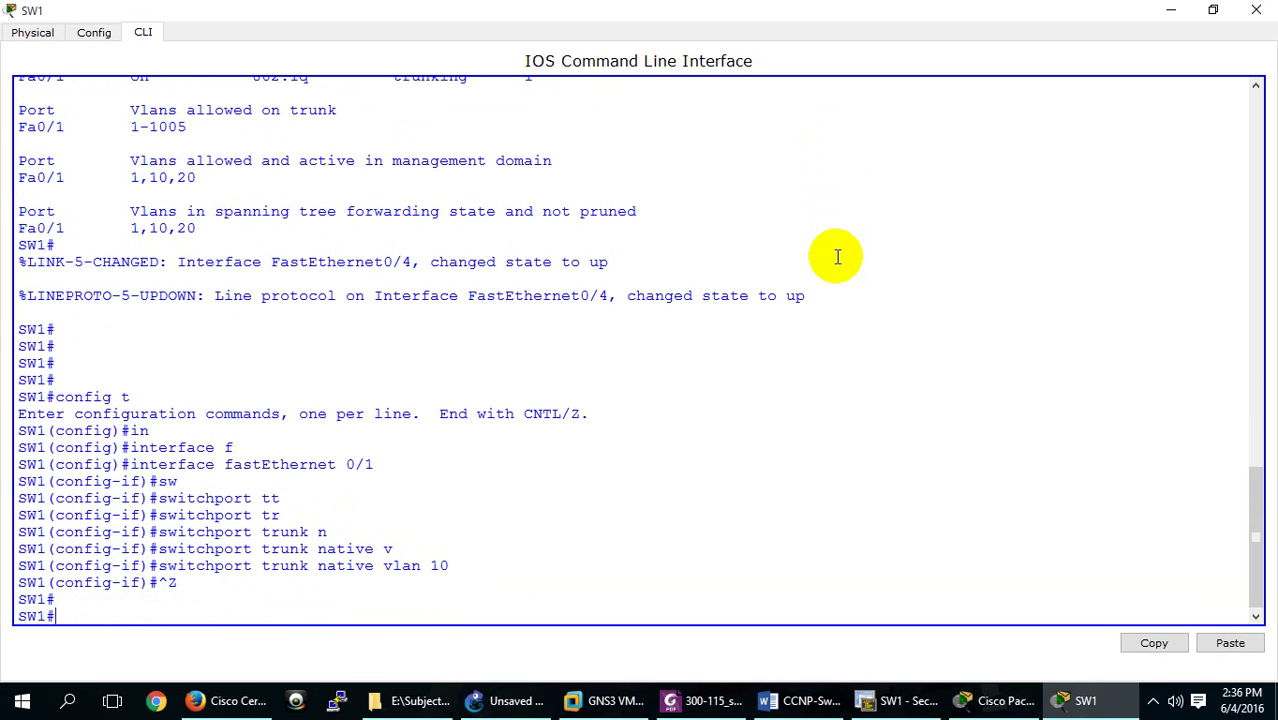
text(show in)
key(Tab)
text(tr)
key(Tab)
key(Return)
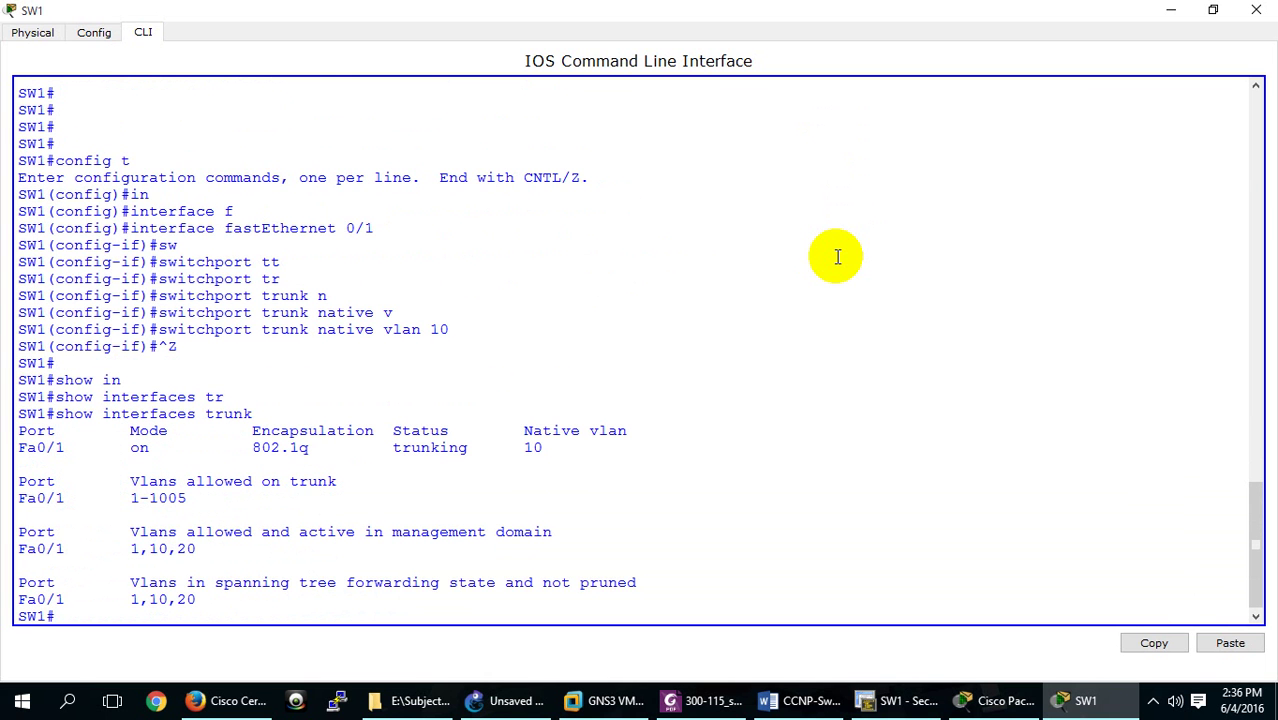
Step: Open SW2's command-line window and wake its prompt
click(982, 702)
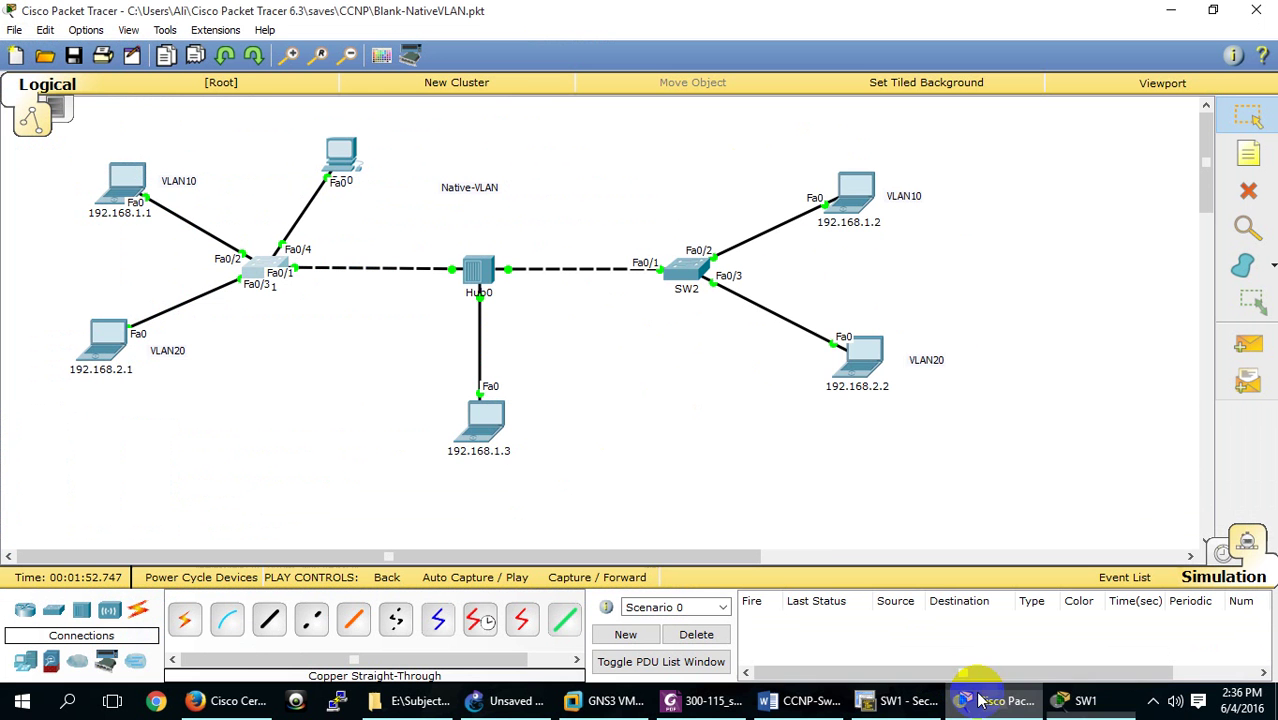
click(688, 266)
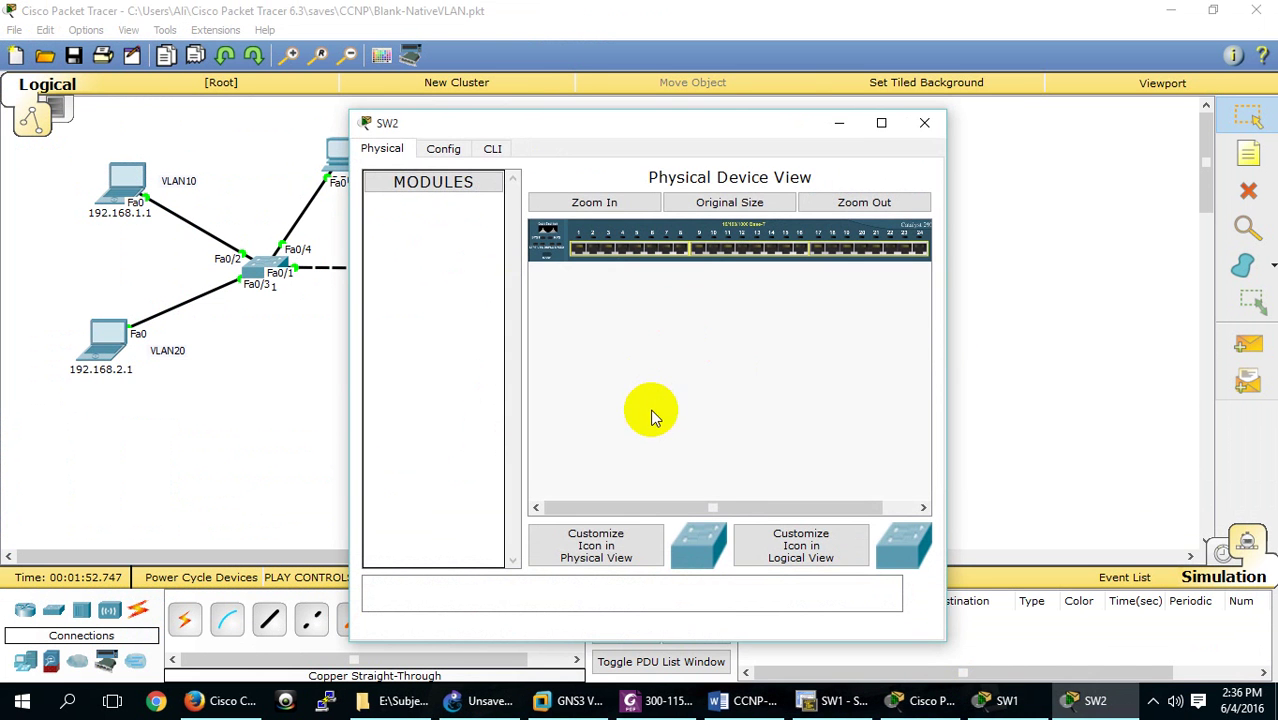
click(492, 148)
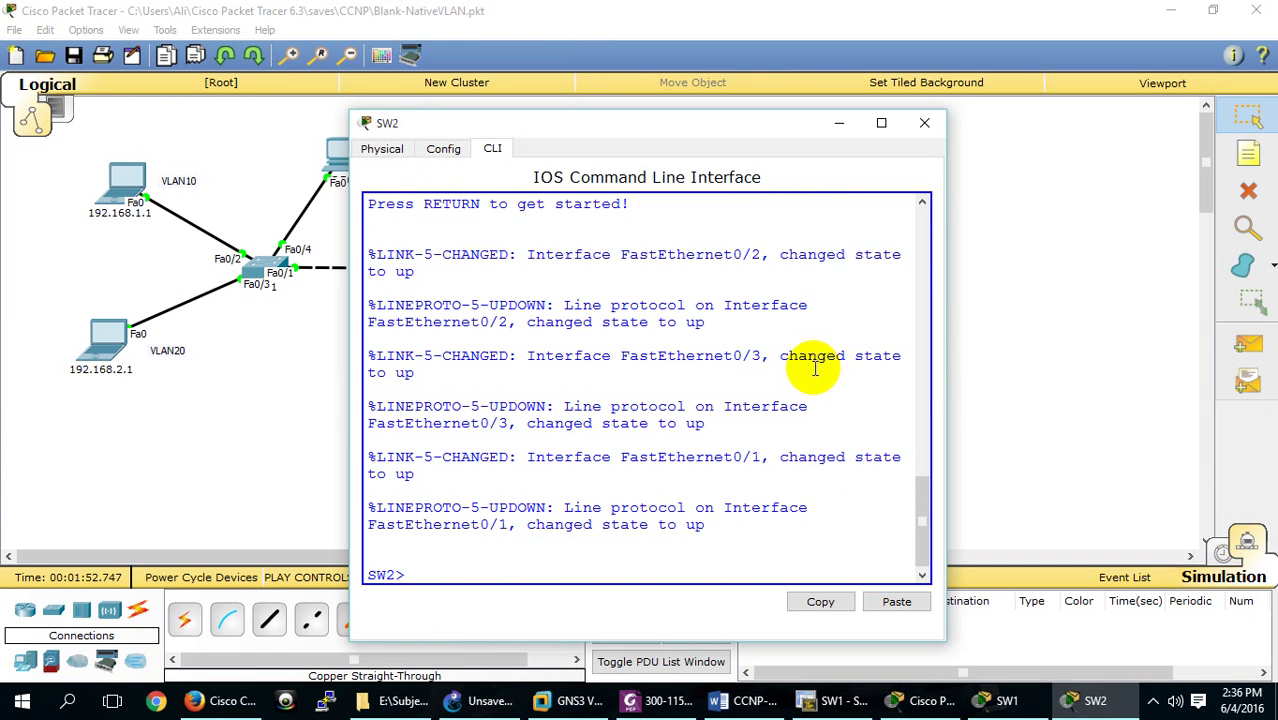
key(Return)
key(Return)
Step: Return to Realtime mode, highlight SW2's NATIVE_VLAN_MISMATCH message, and maximize its console
click(1215, 542)
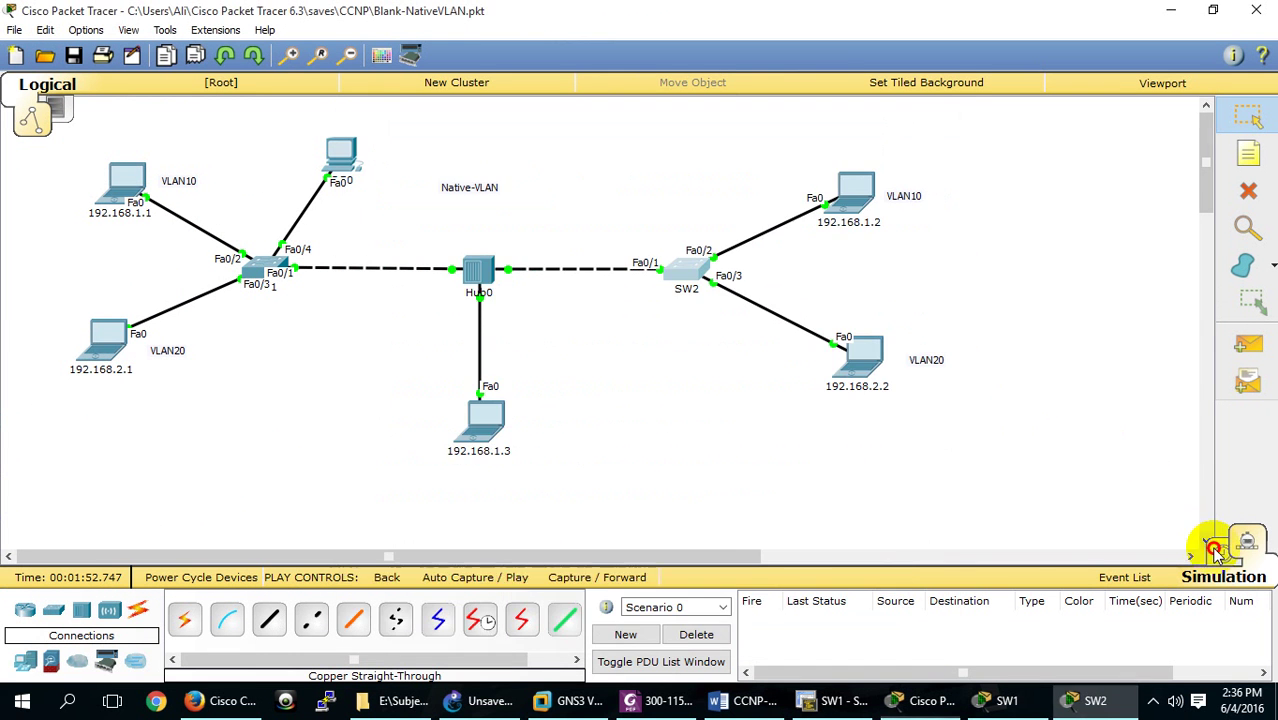
click(1095, 703)
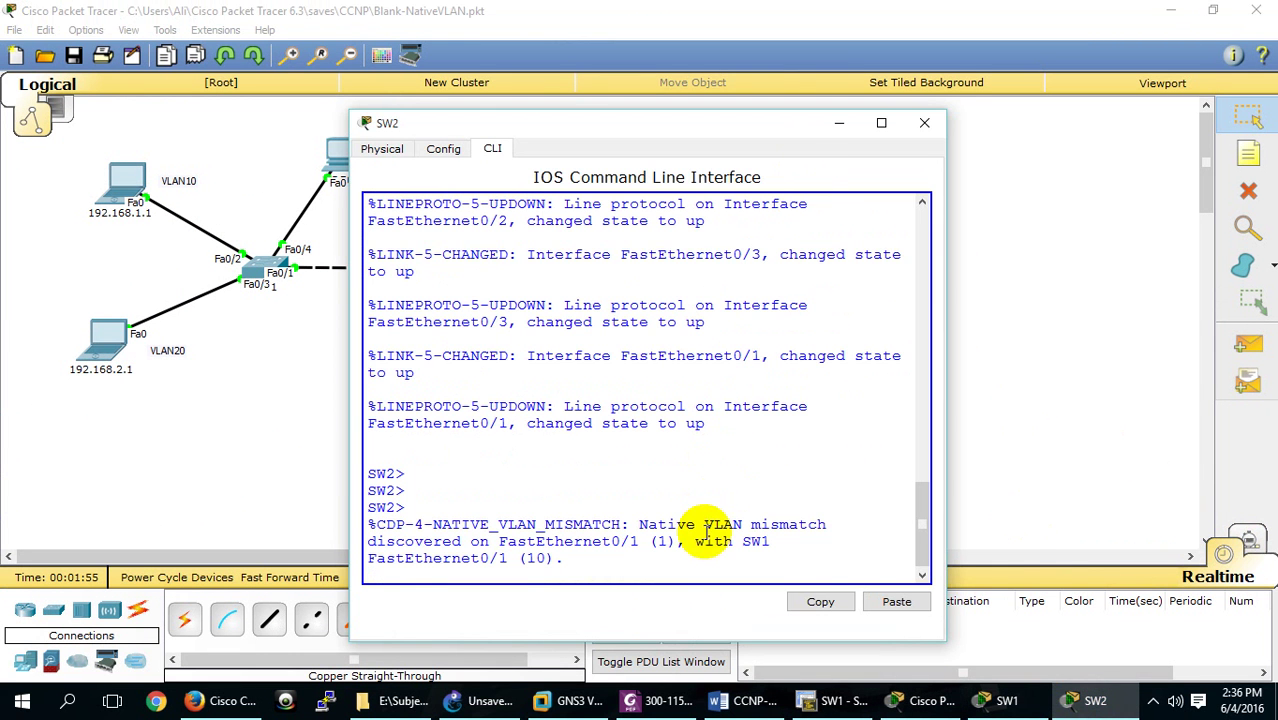
drag(706, 533, 815, 522)
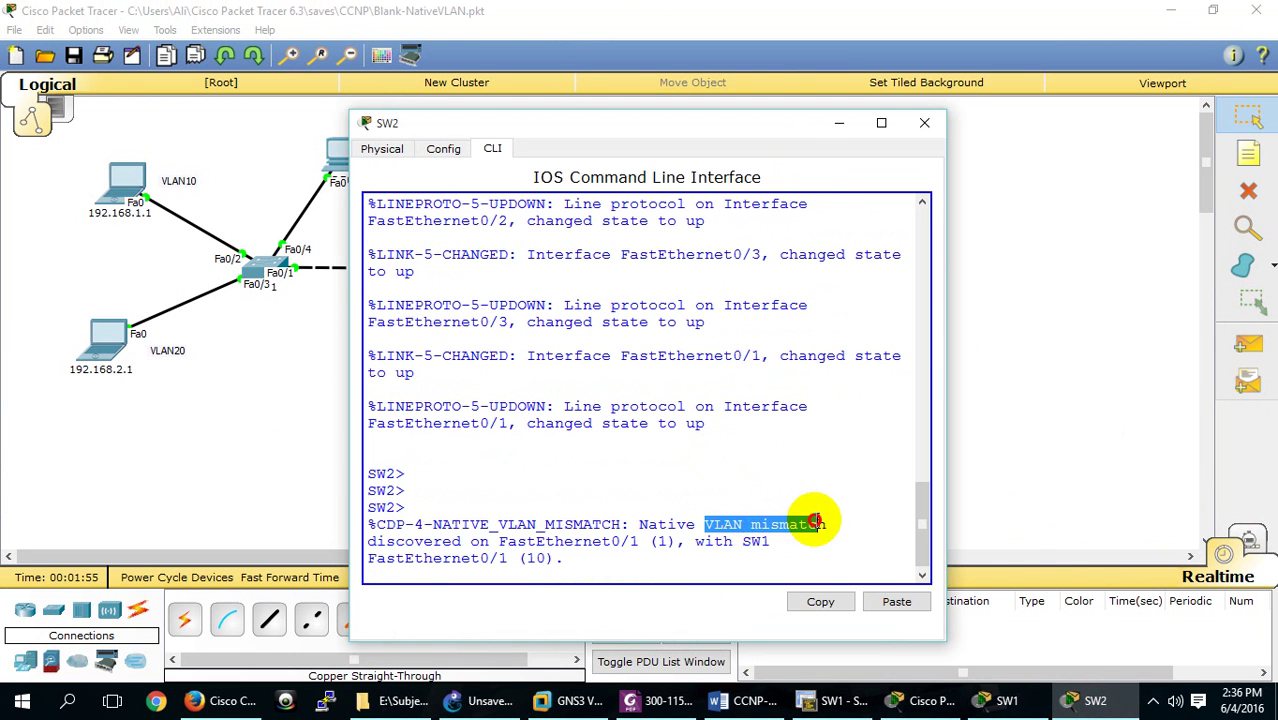
click(881, 122)
Step: Enter privileged mode and global configuration mode on SW2
key(Return)
key(Return)
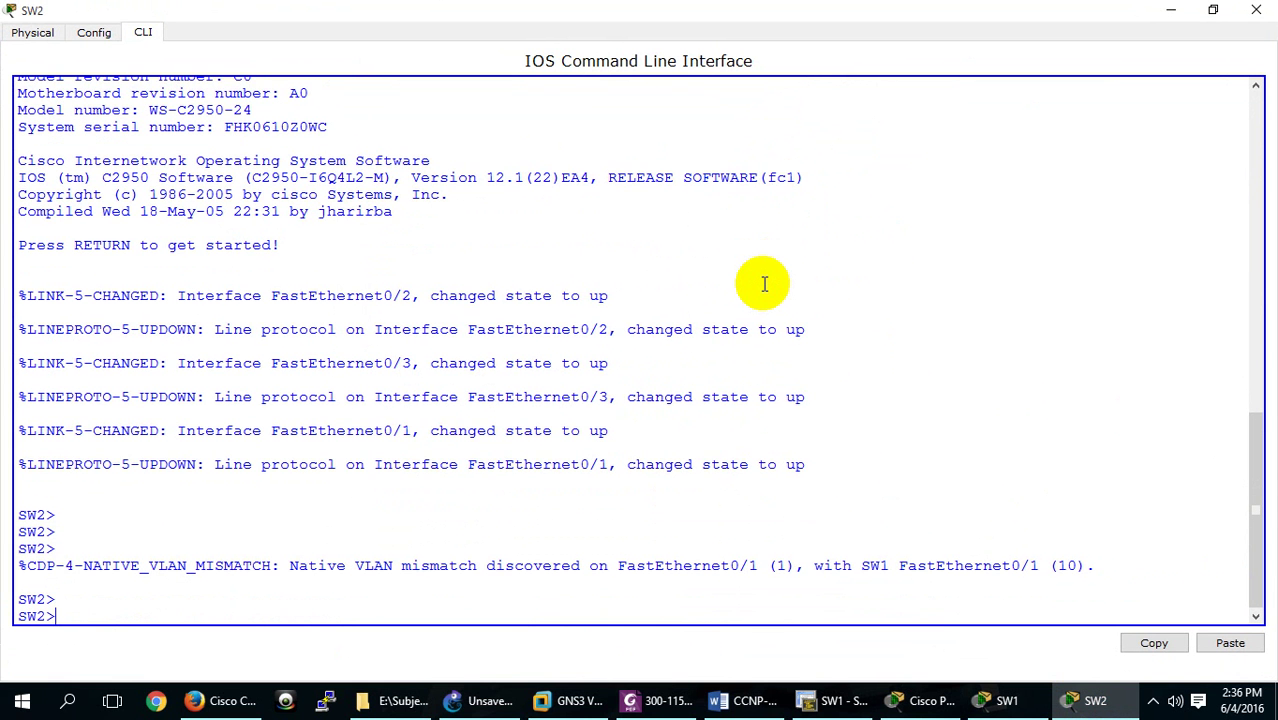
text(en)
key(Return)
text(show)
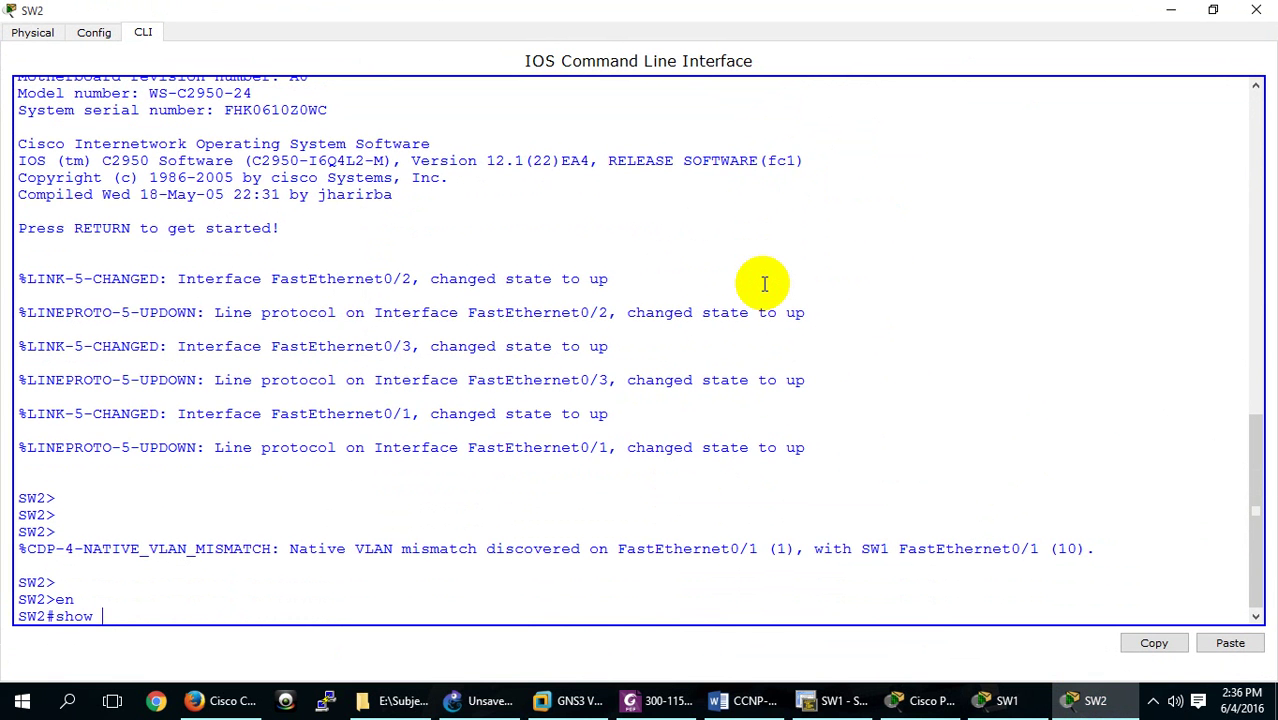
text(onfig t)
key(Return)
Step: Set SW2's Fa0/1 switchport trunk native VLAN to 10
text(in)
key(Tab)
text(f)
key(Tab)
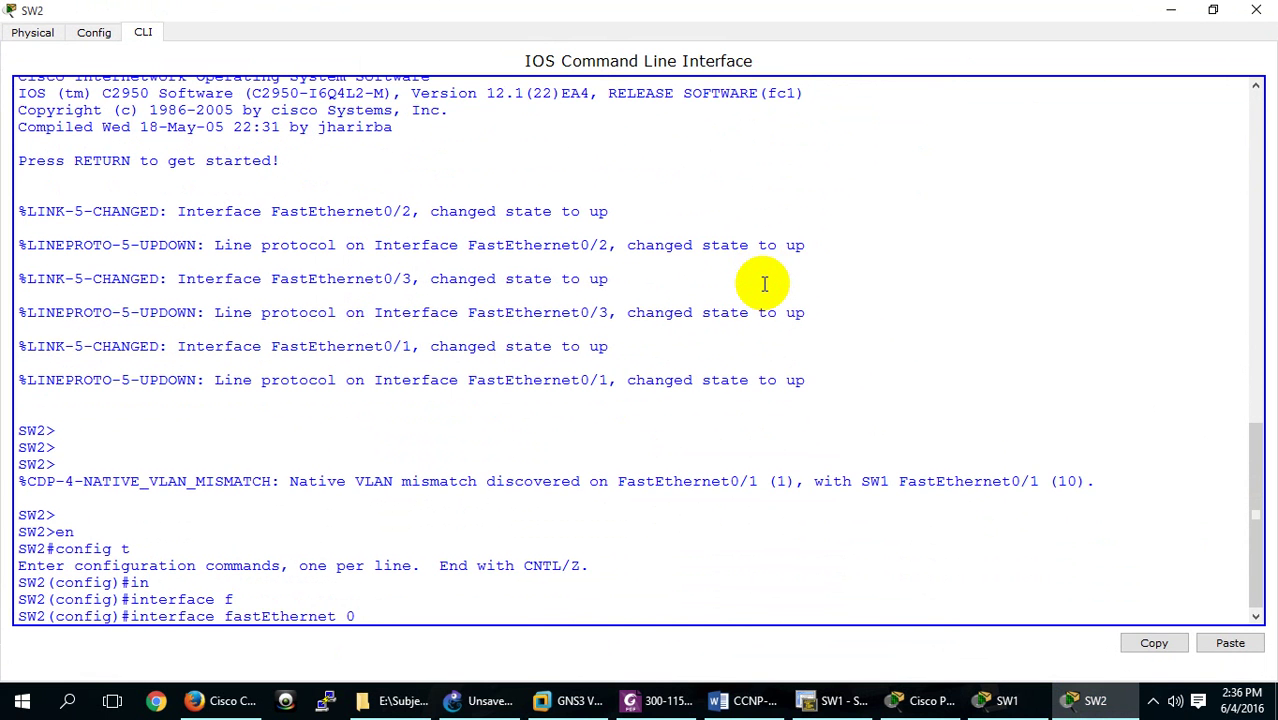
text(0/1)
key(Return)
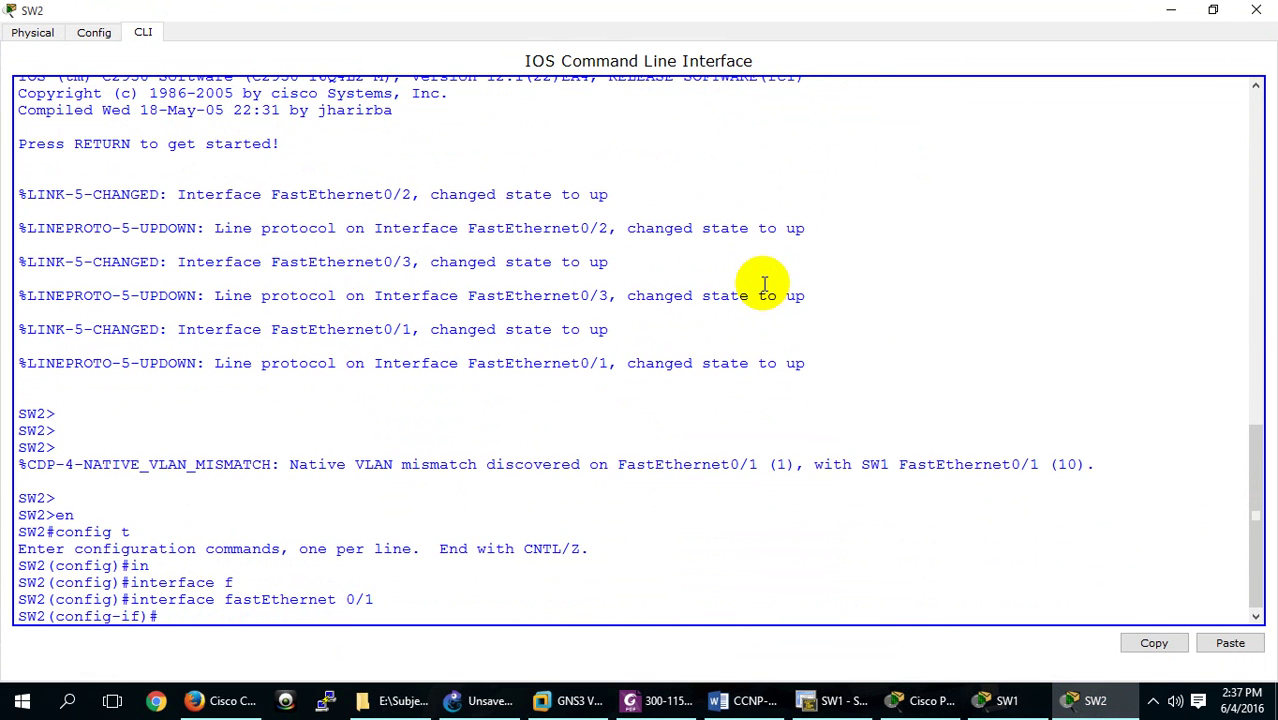
text(sw)
key(Tab)
text(t)
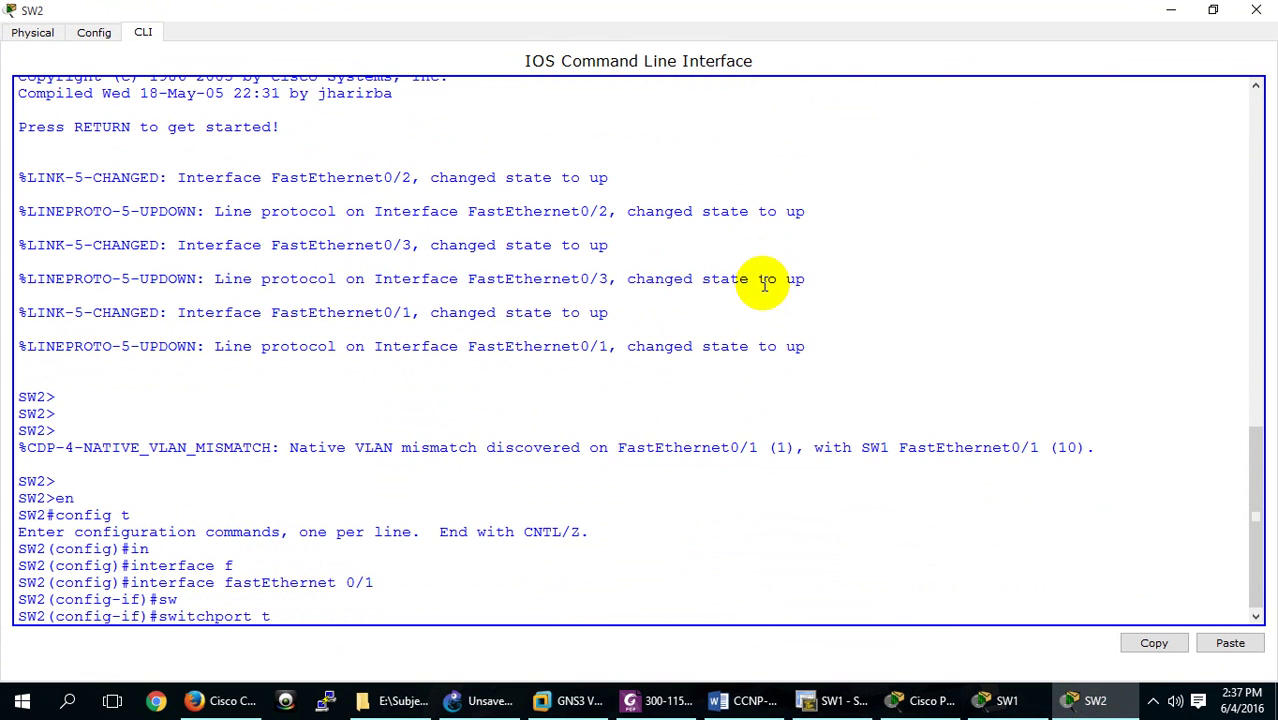
text(r)
key(Tab)
text(n)
key(Tab)
text(v)
key(Tab)
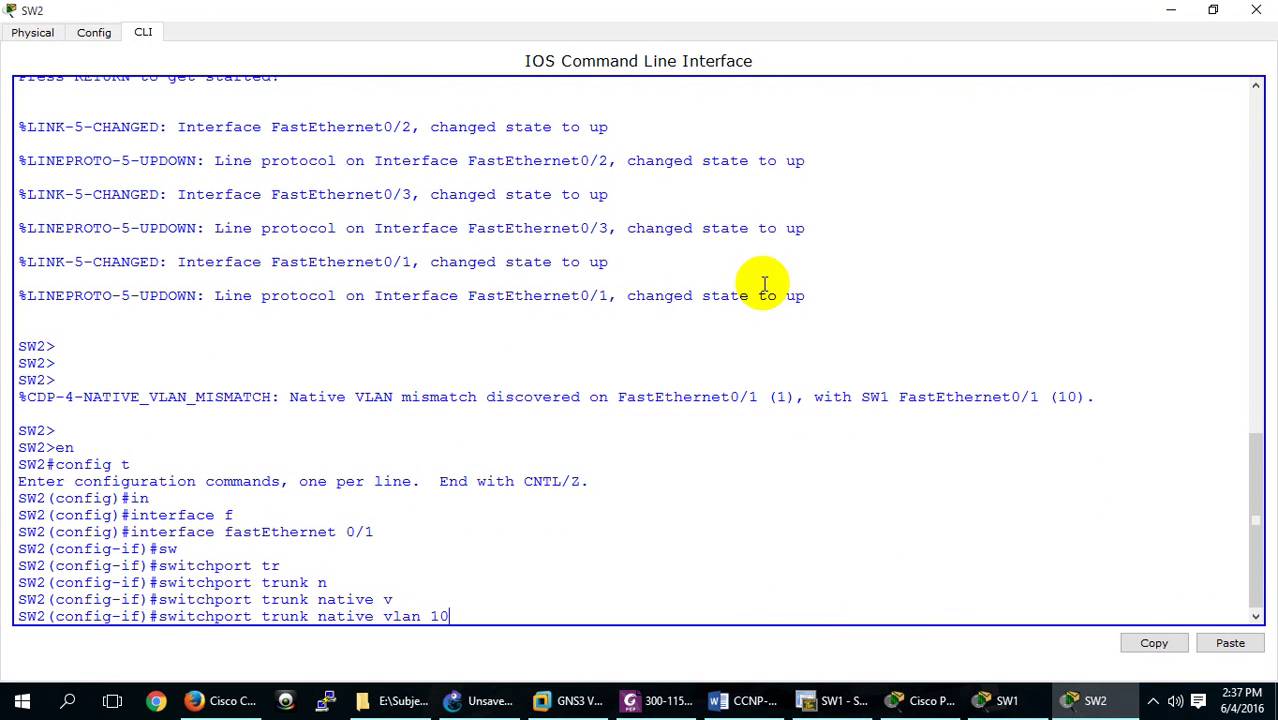
key(Return)
Step: Exit config mode, confirm native VLAN 10 with show interfaces trunk, and minimize the console
click(905, 700)
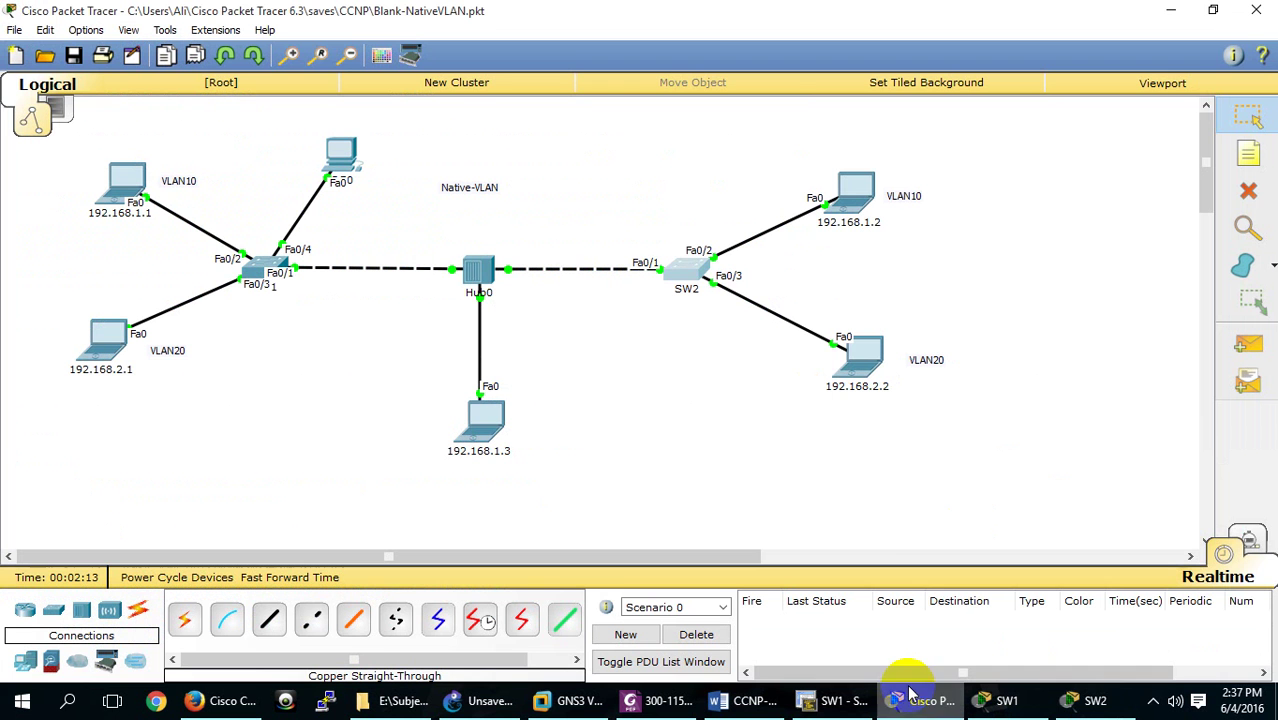
click(1095, 700)
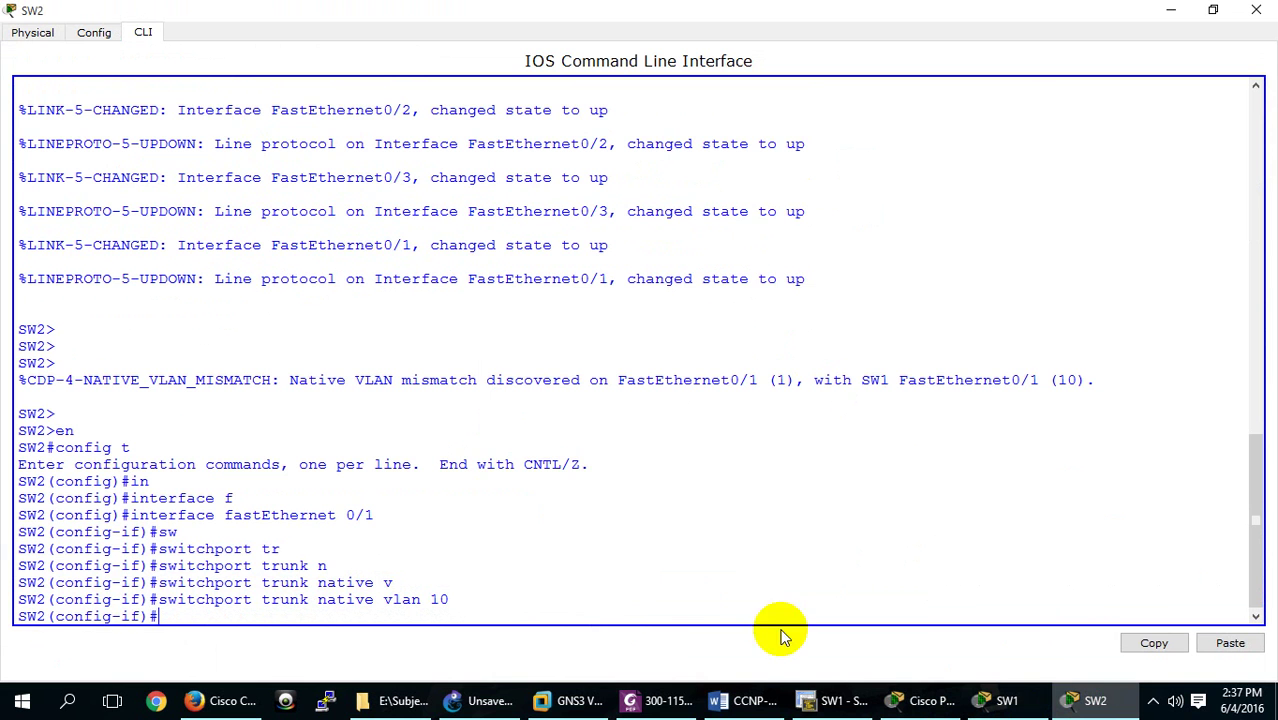
key(ctrl+z)
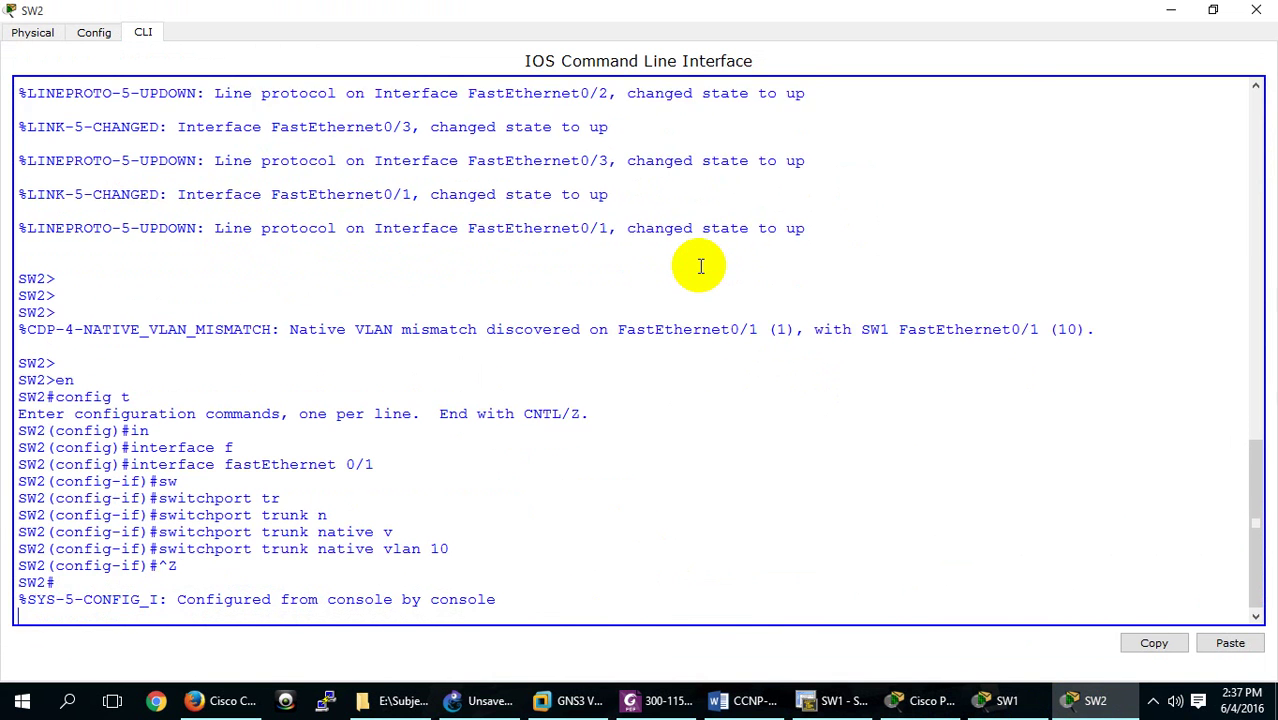
key(Return)
key(Return)
text(shwo in)
key(Tab)
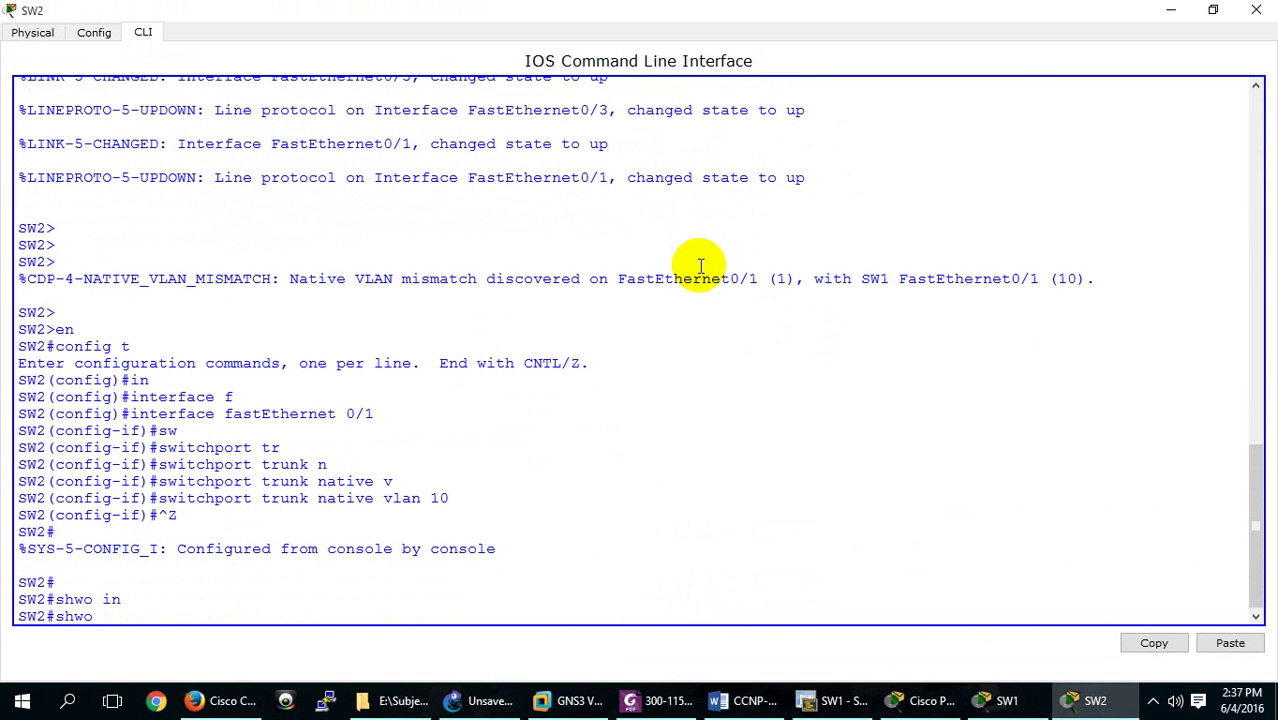
key(Tab)
text(tr)
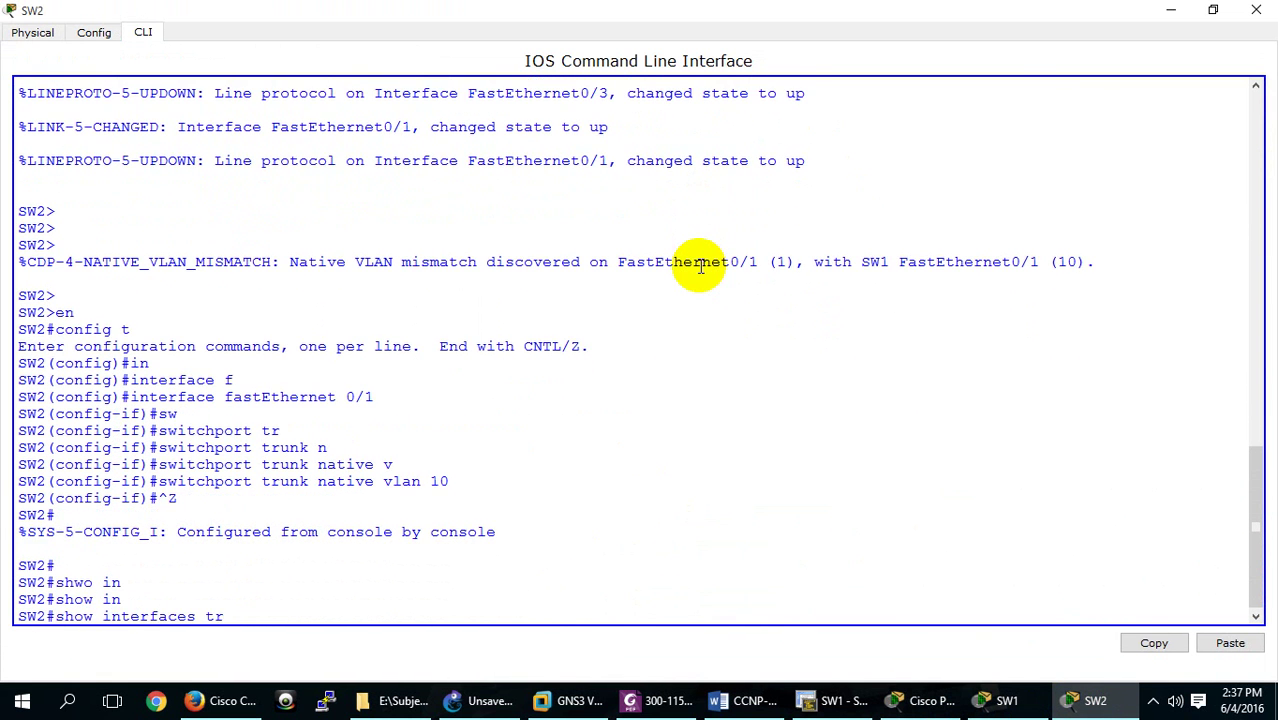
key(Tab)
key(Return)
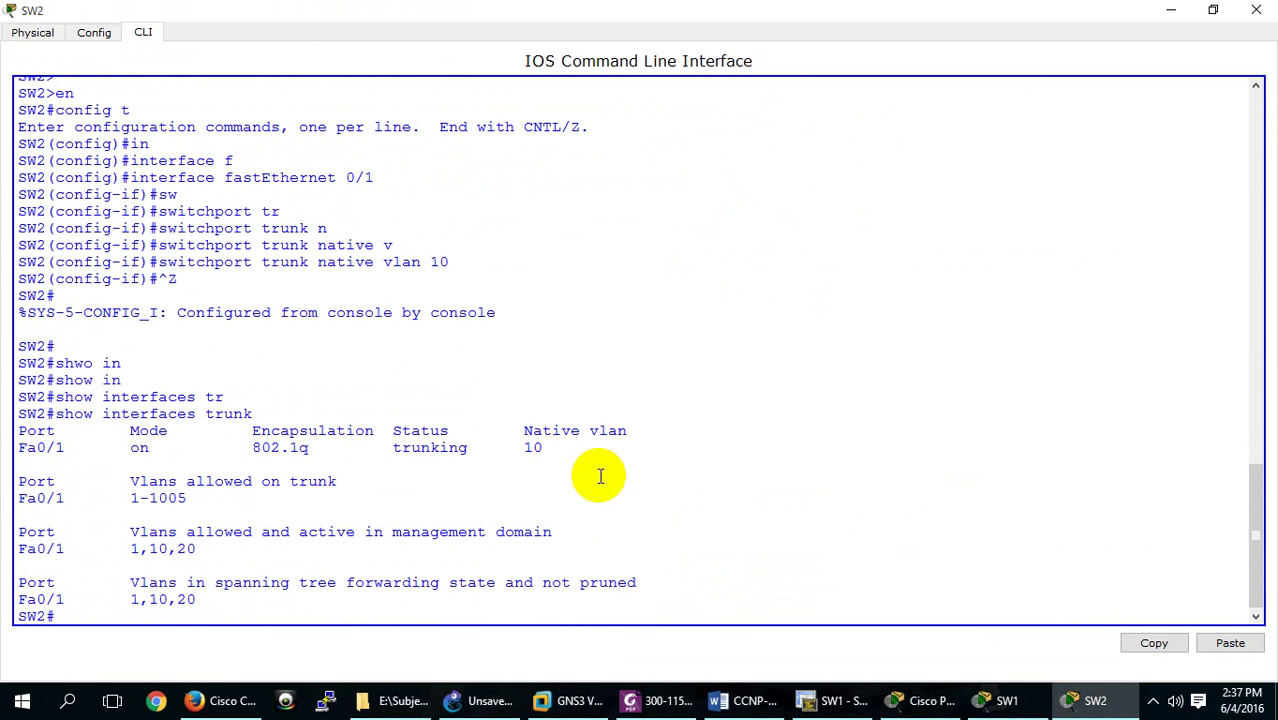
click(1070, 690)
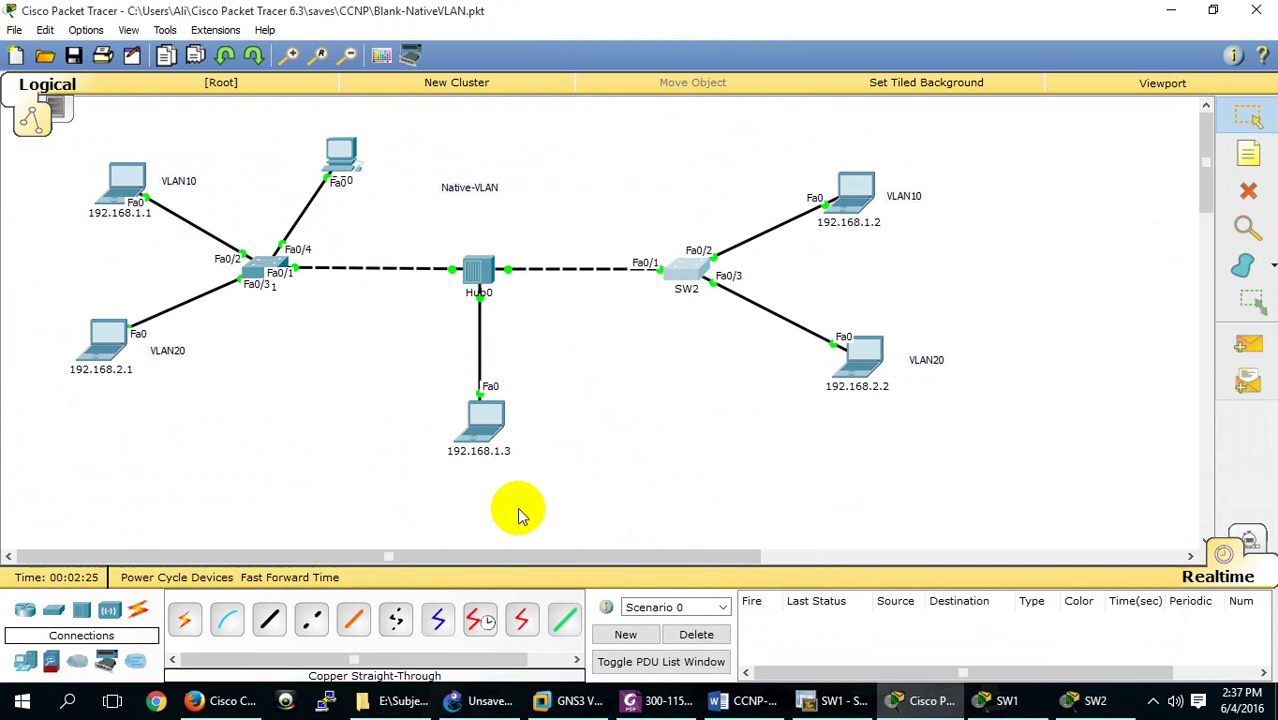
Step: Switch to simulation mode and create a simple ping from 192.168.1.3 to PC0
click(1248, 538)
click(1125, 577)
click(1248, 343)
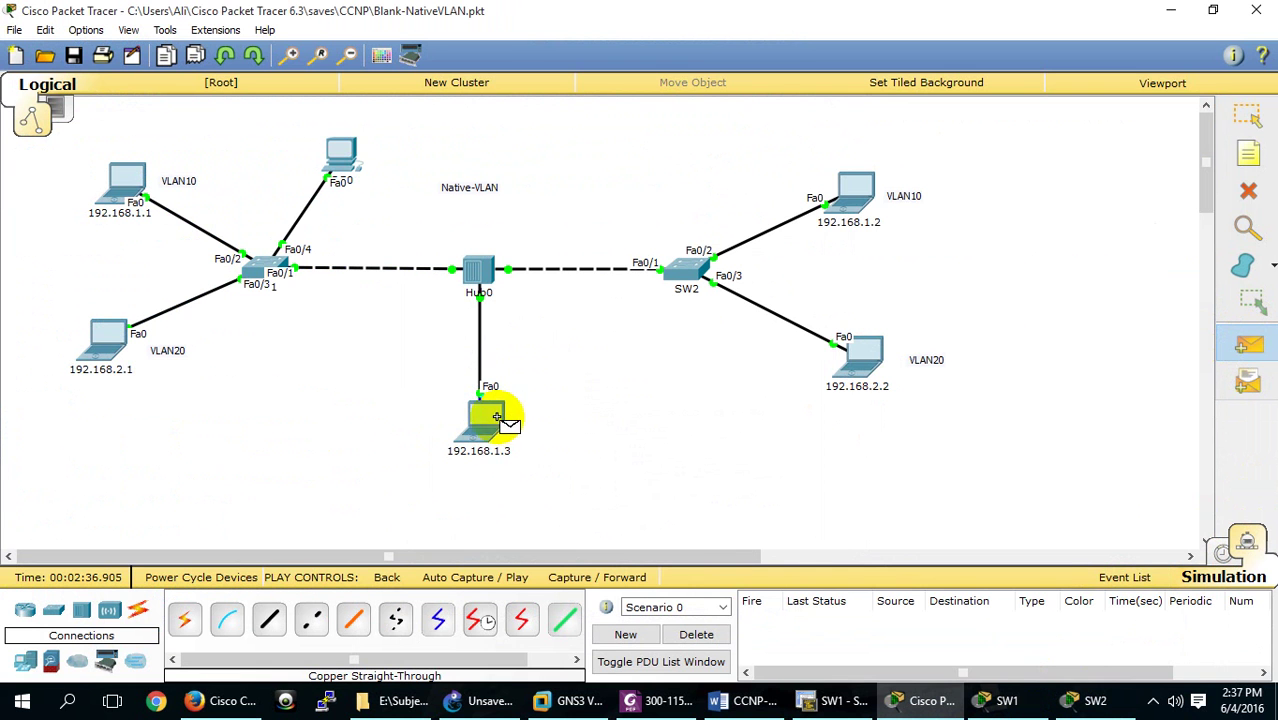
click(485, 416)
click(339, 157)
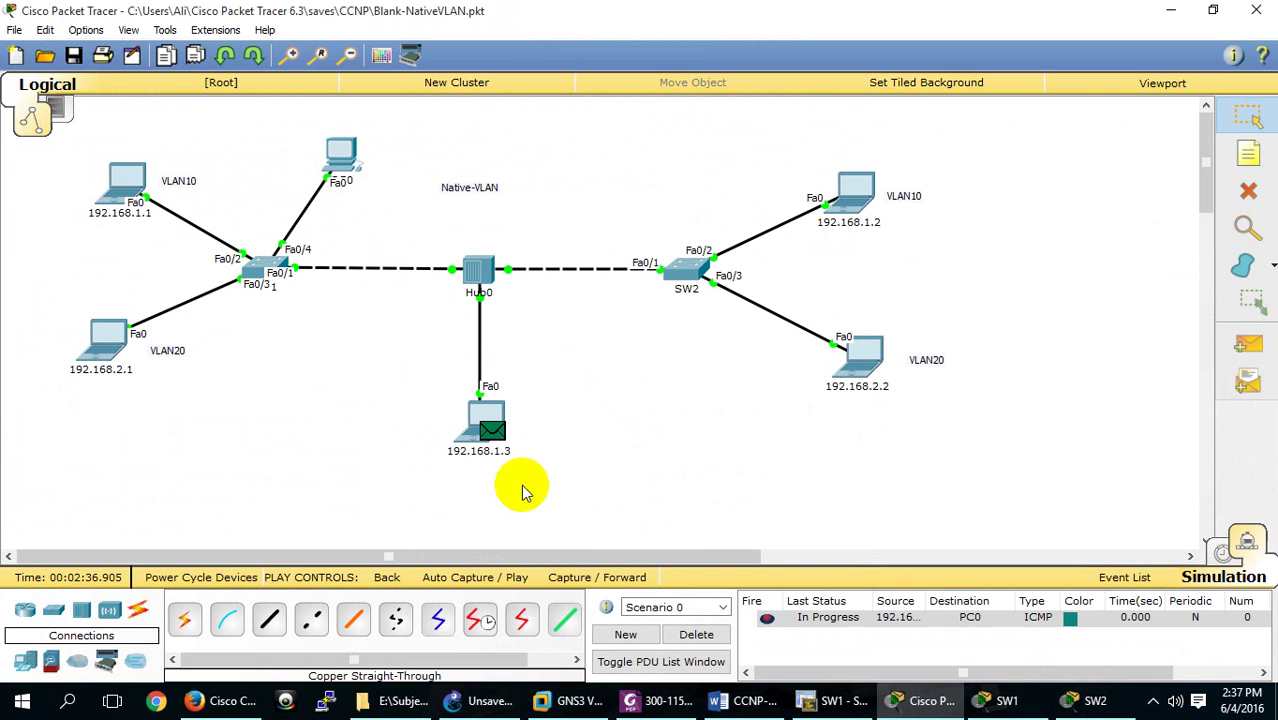
Step: Step the ping to PC0 forward until it fails, then delete it
click(593, 579)
click(593, 579)
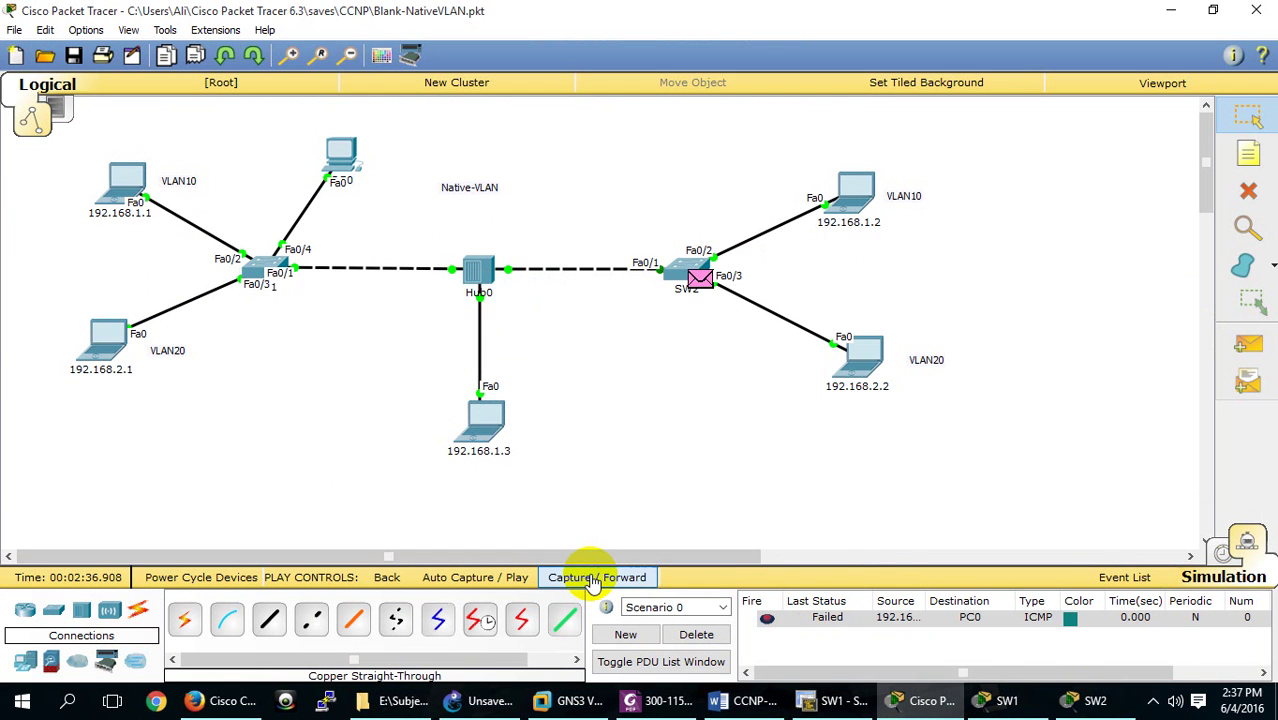
click(696, 634)
click(1230, 358)
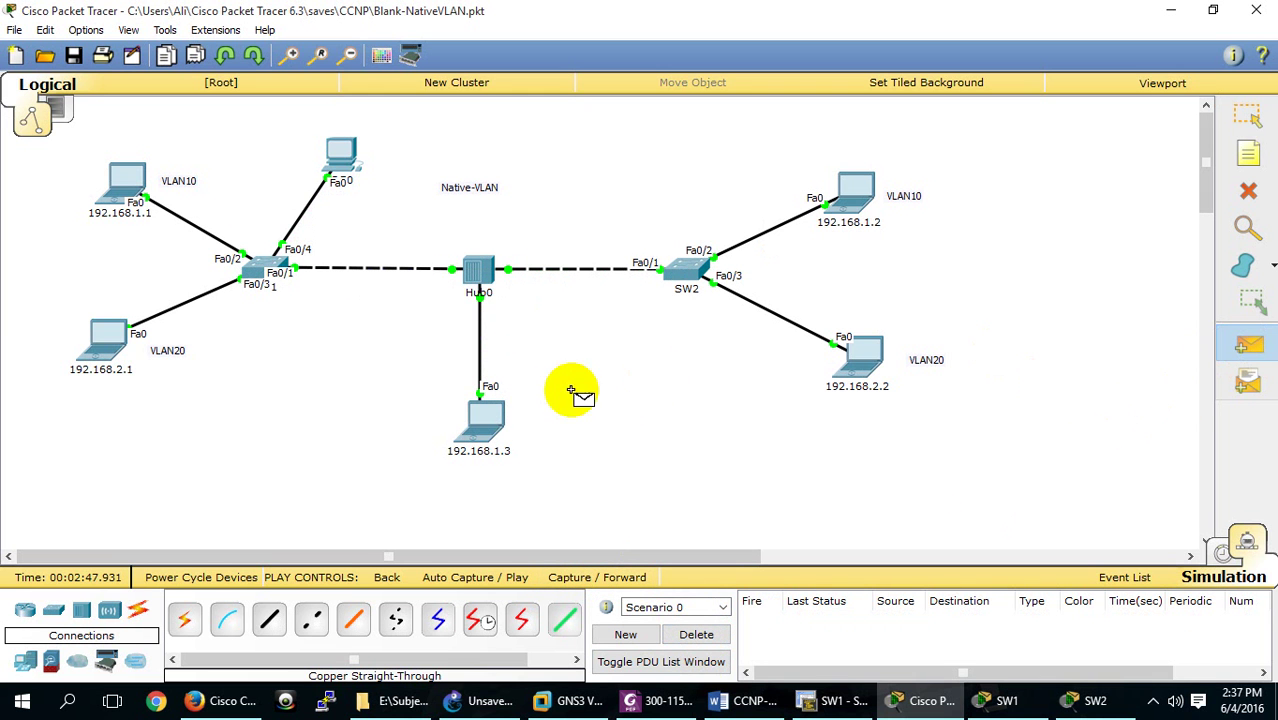
Step: Ping 192.168.1.2 from 192.168.1.3, step it through to success, then delete it
click(490, 422)
click(860, 218)
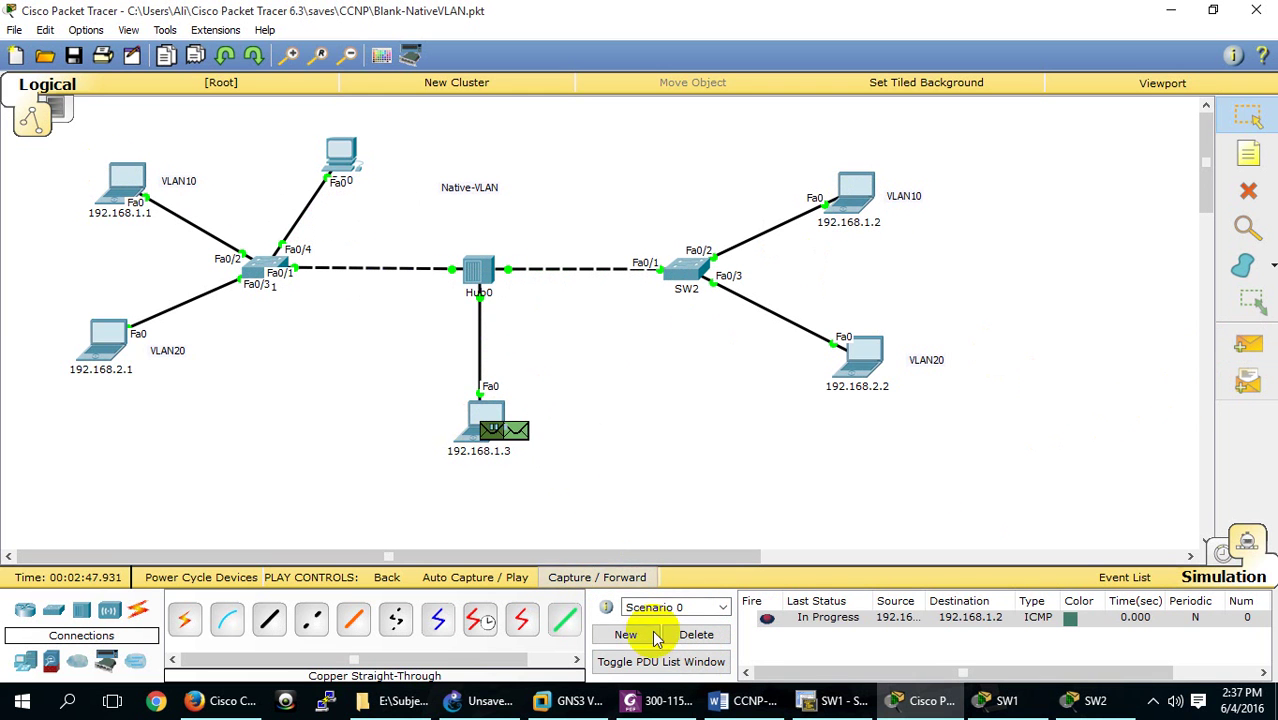
click(584, 581)
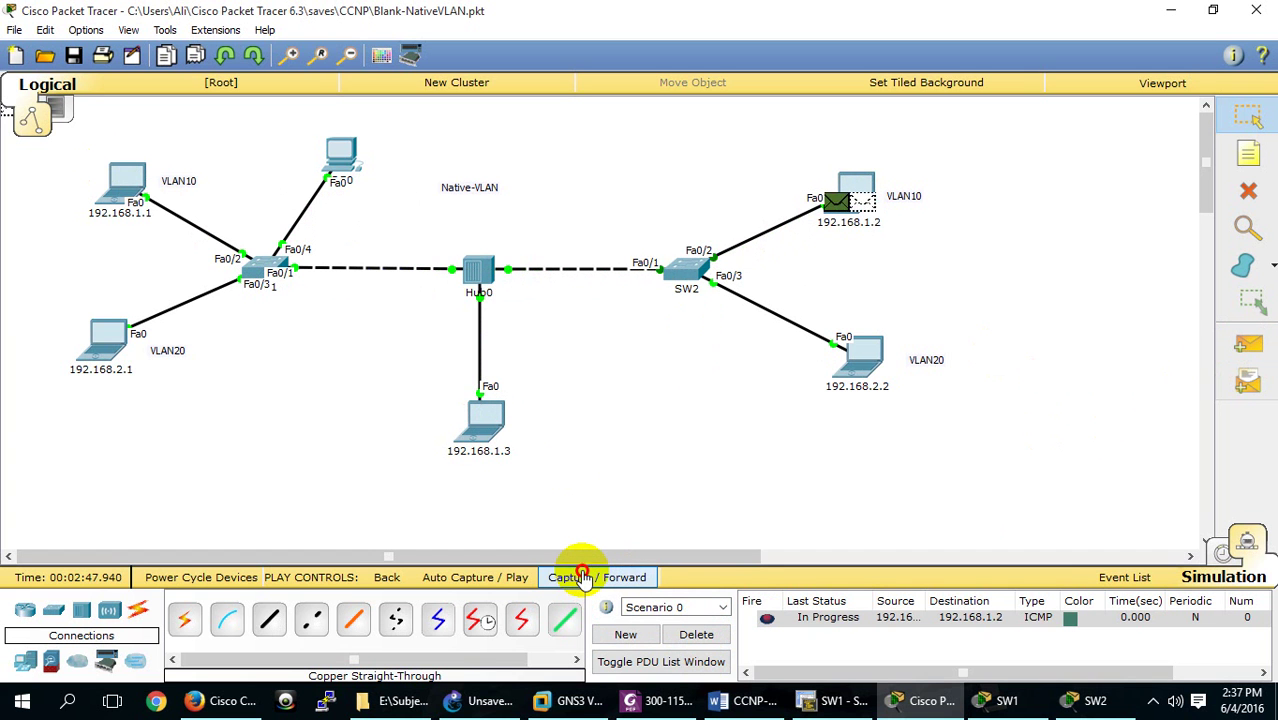
click(581, 574)
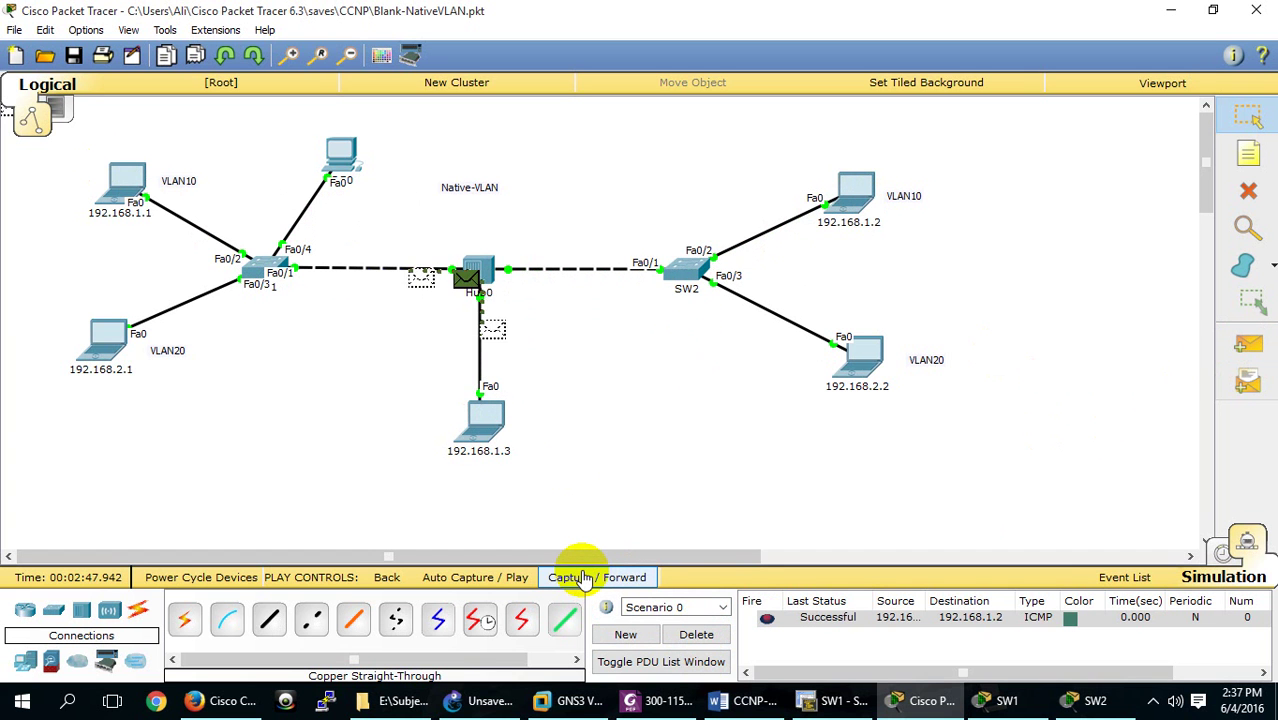
click(700, 634)
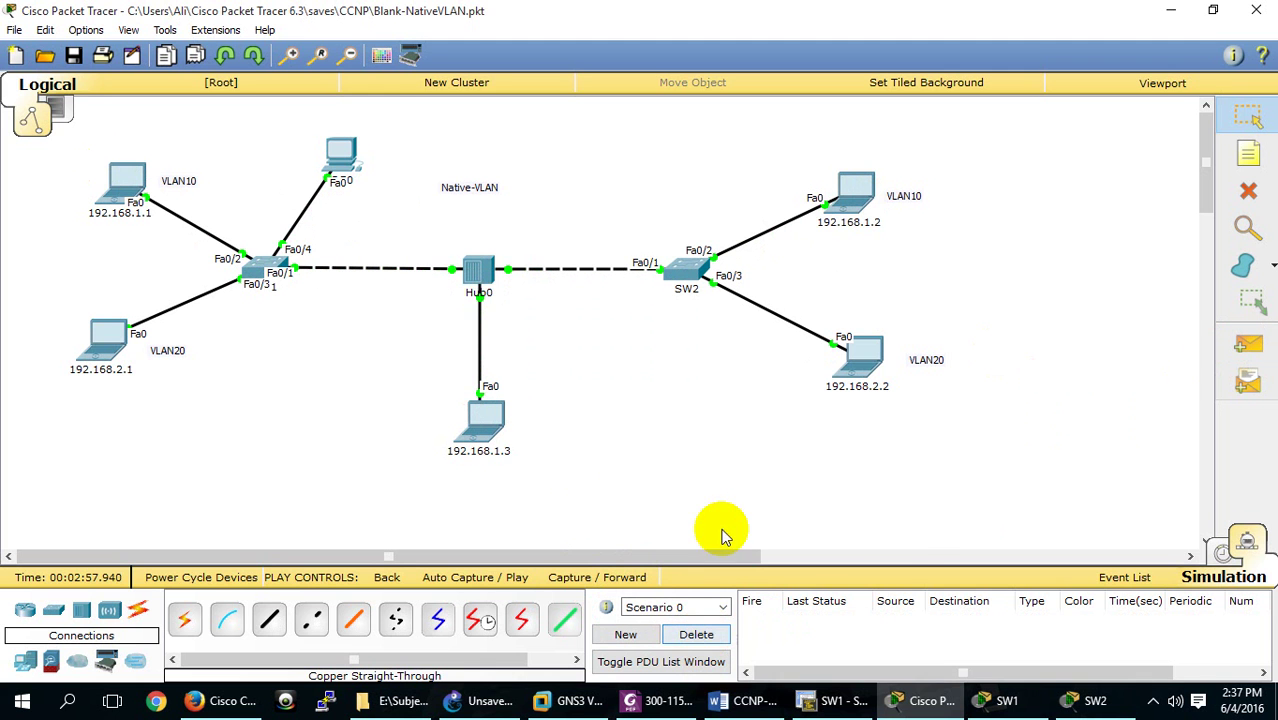
Step: In CCNP-Switch-Notes.docx, select the 'switchport trunk native vlan vlan-id' command line
click(740, 700)
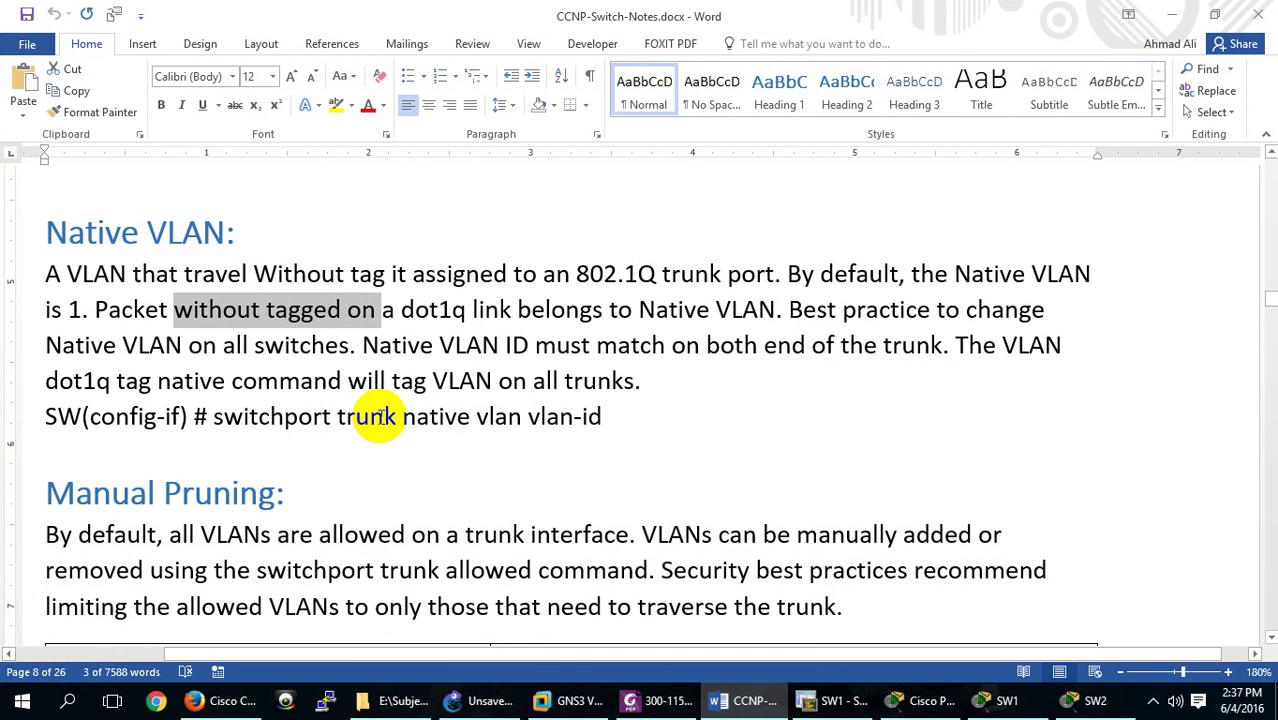
drag(406, 417, 492, 417)
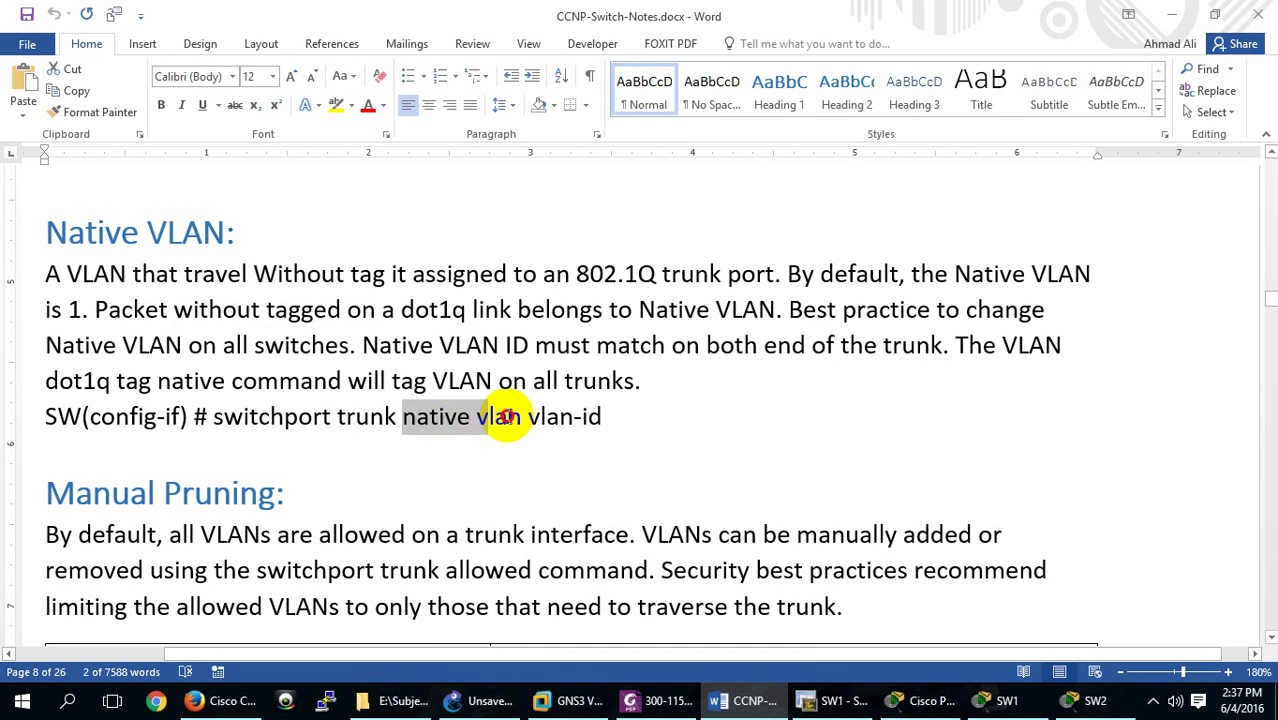
click(495, 417)
drag(598, 417, 222, 417)
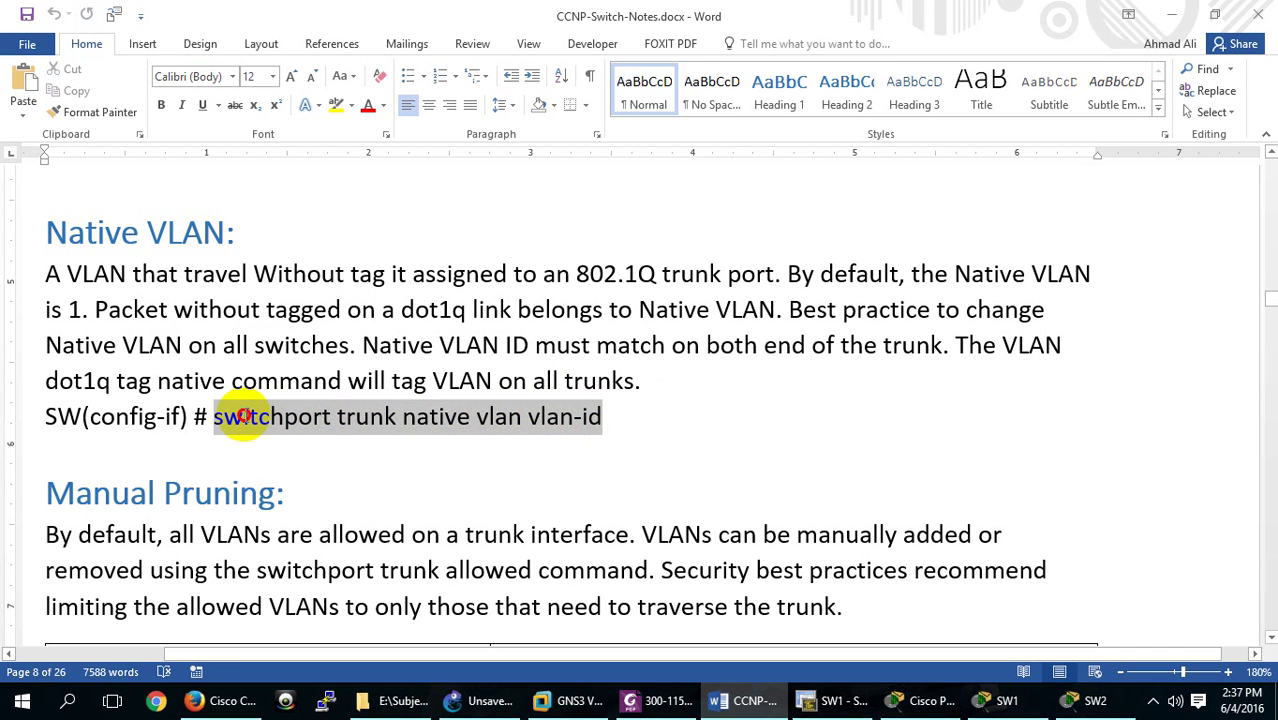